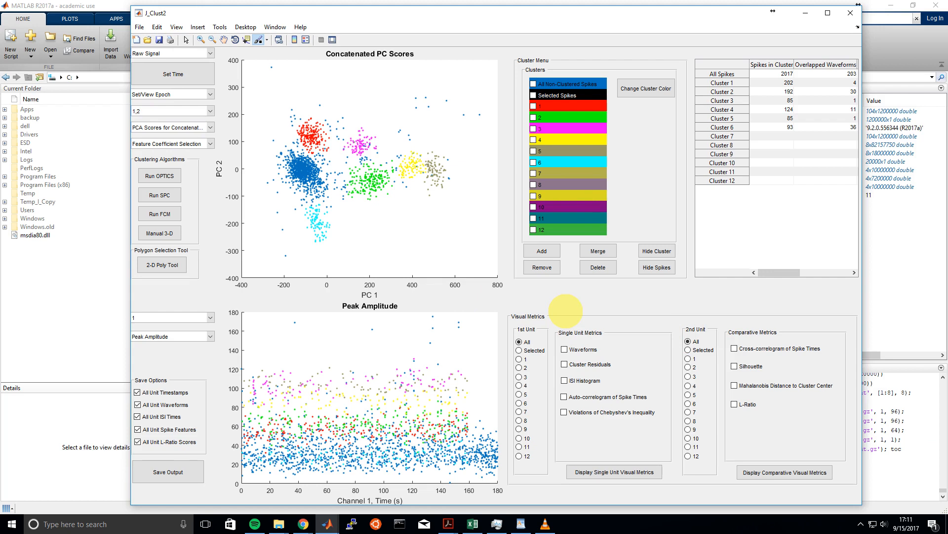
# Display unit 1's waveforms, cluster residuals, ISI histogram, spike-time auto-correlogram and Chebyshev's inequality violations as single-unit metrics
pyautogui.press('XF86AudioRaiseVolume')
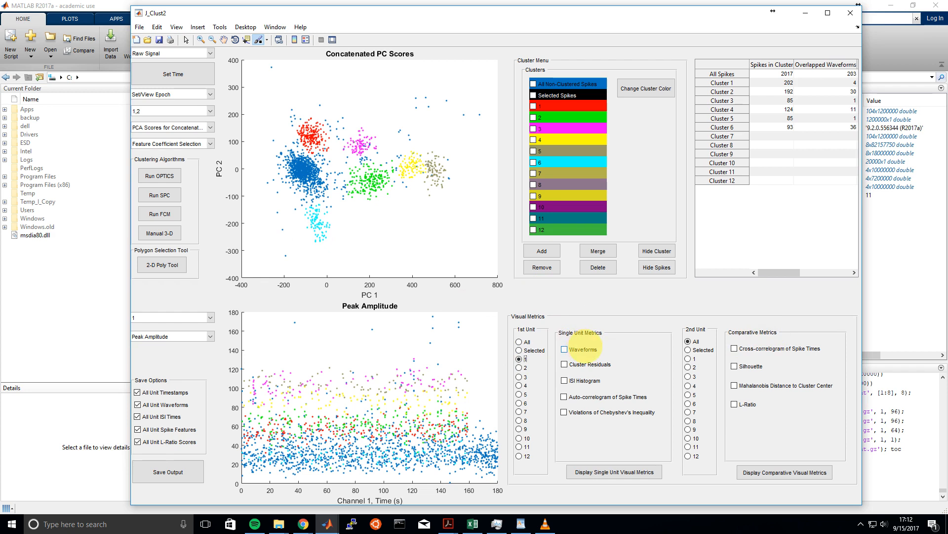
pyautogui.click(565, 350)
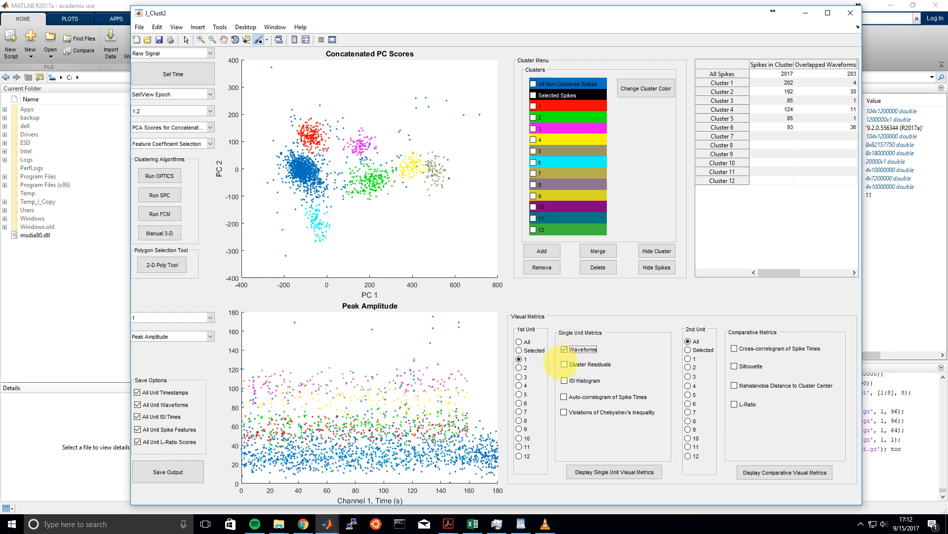
pyautogui.click(564, 365)
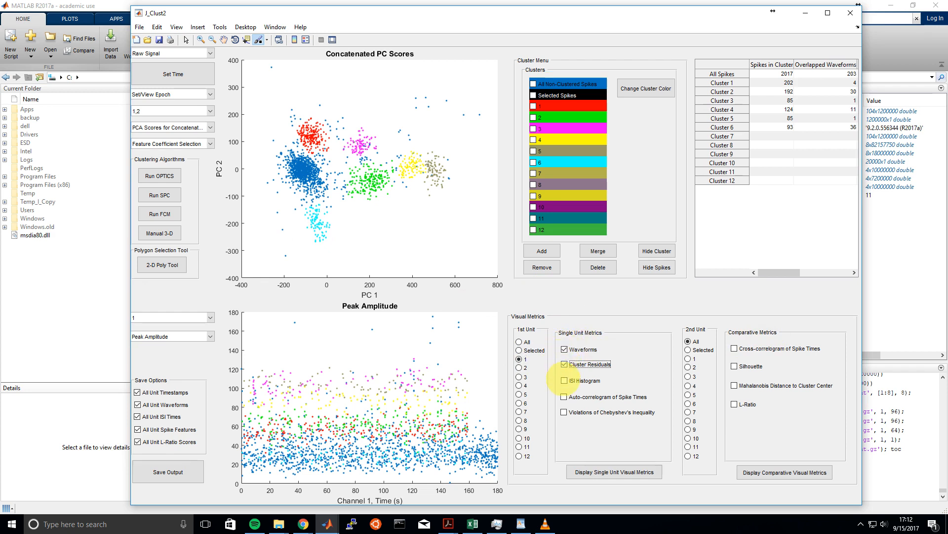
pyautogui.click(563, 380)
pyautogui.click(567, 396)
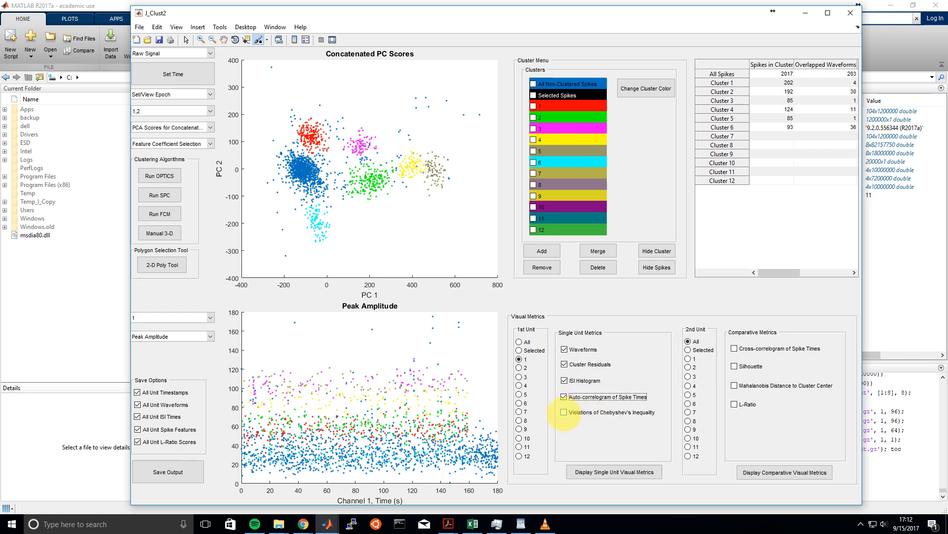
pyautogui.click(563, 412)
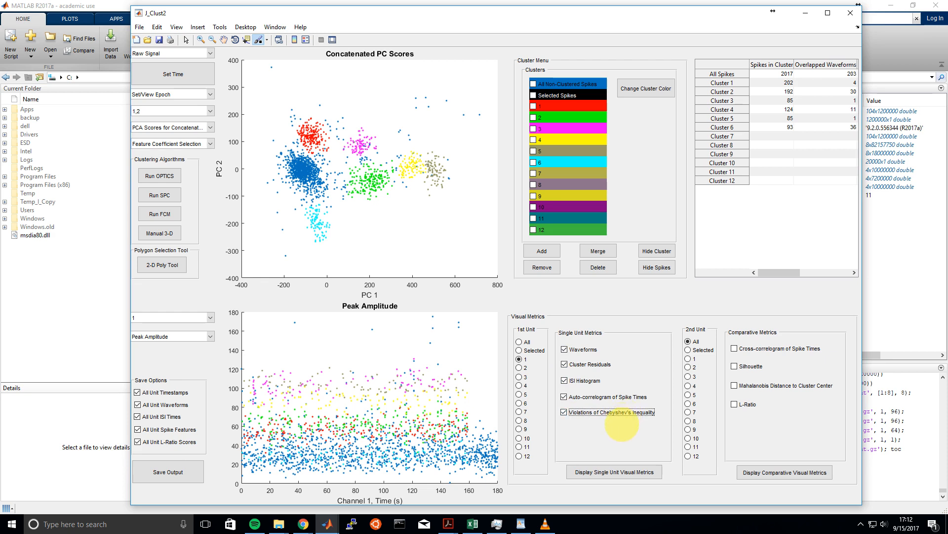
pyautogui.click(615, 472)
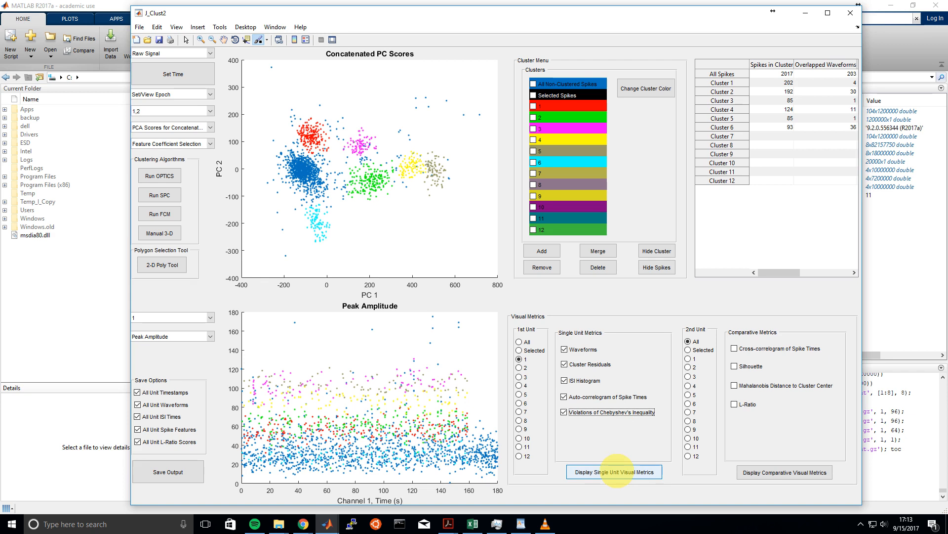
pyautogui.click(616, 471)
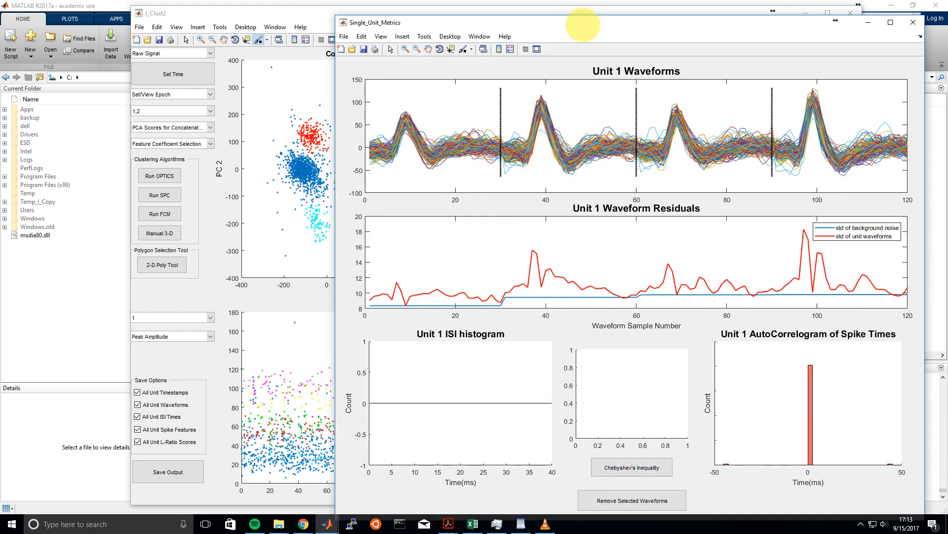
pyautogui.moveTo(583, 25); pyautogui.dragTo(514, 17)
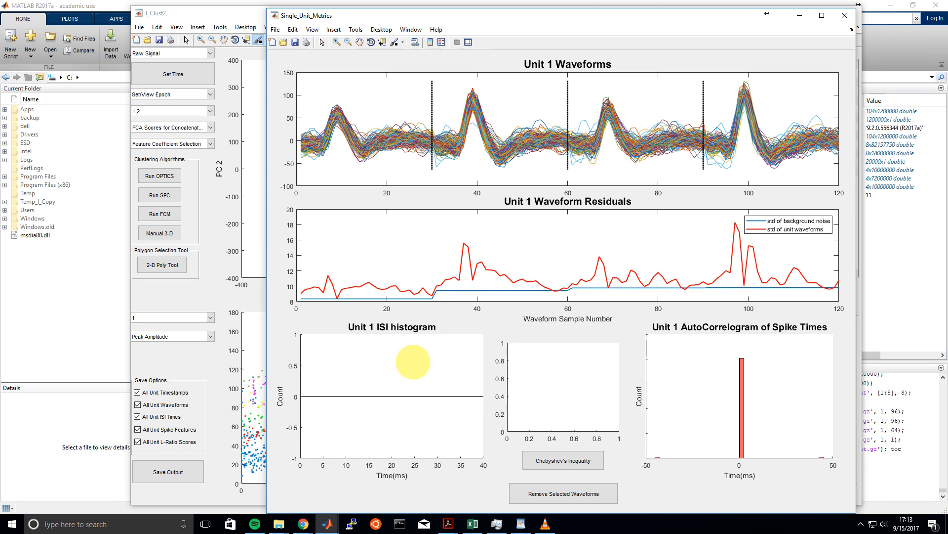
# Set unit 1's ISI histogram to a maximum ISI time of 50 ms with 50 bins
pyautogui.click(413, 361)
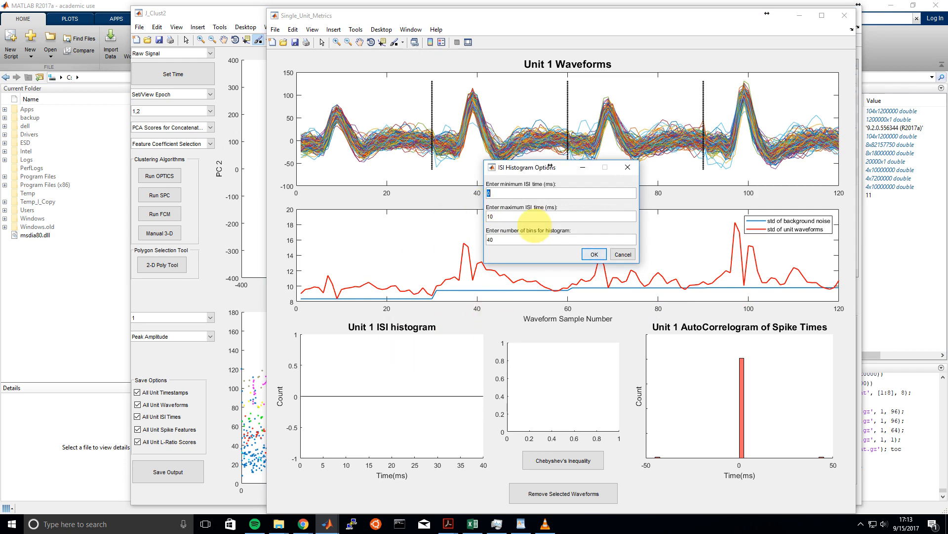
pyautogui.press('Tab')
pyautogui.write('50')
pyautogui.press('Tab')
pyautogui.write('50')
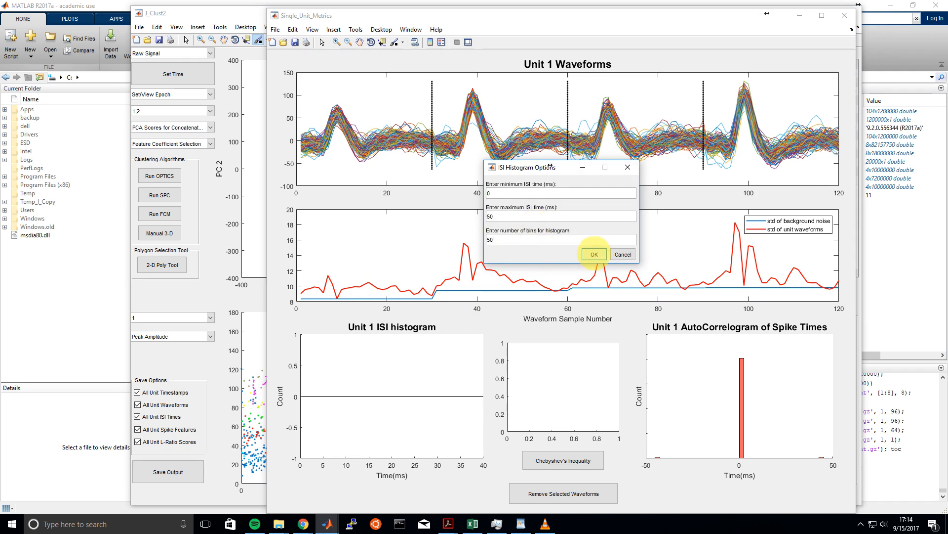
pyautogui.click(594, 254)
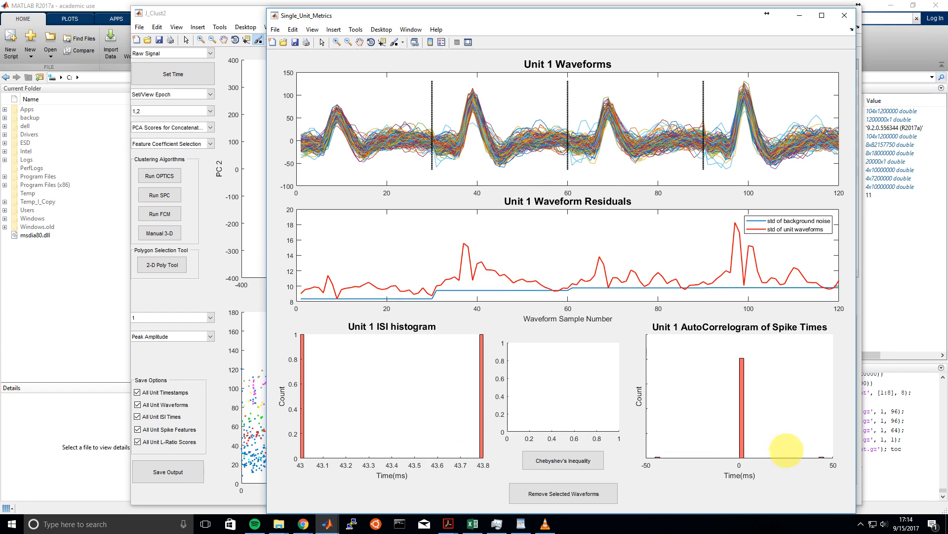
# Enlarge the lower part of unit 1's autocorrelogram to examine its small side bars
pyautogui.click(336, 42)
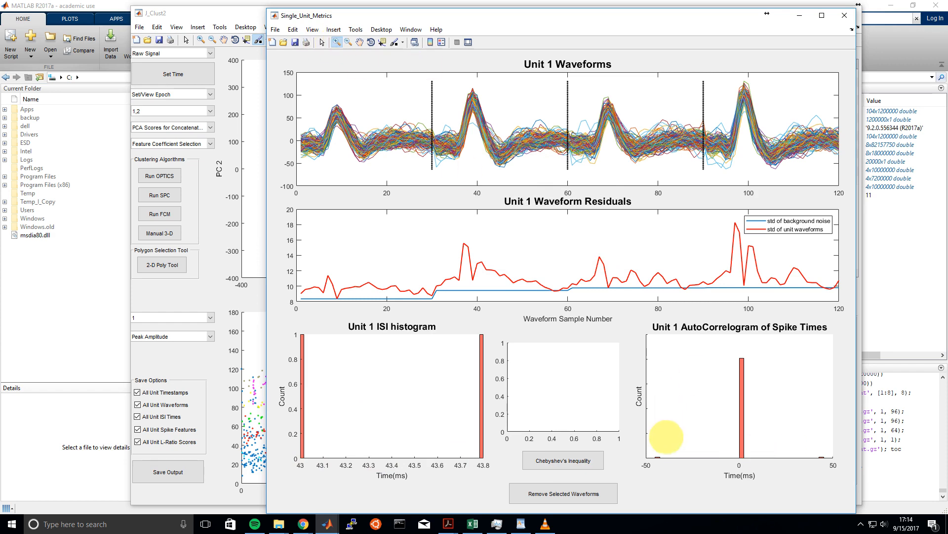
pyautogui.moveTo(646, 443); pyautogui.dragTo(843, 496)
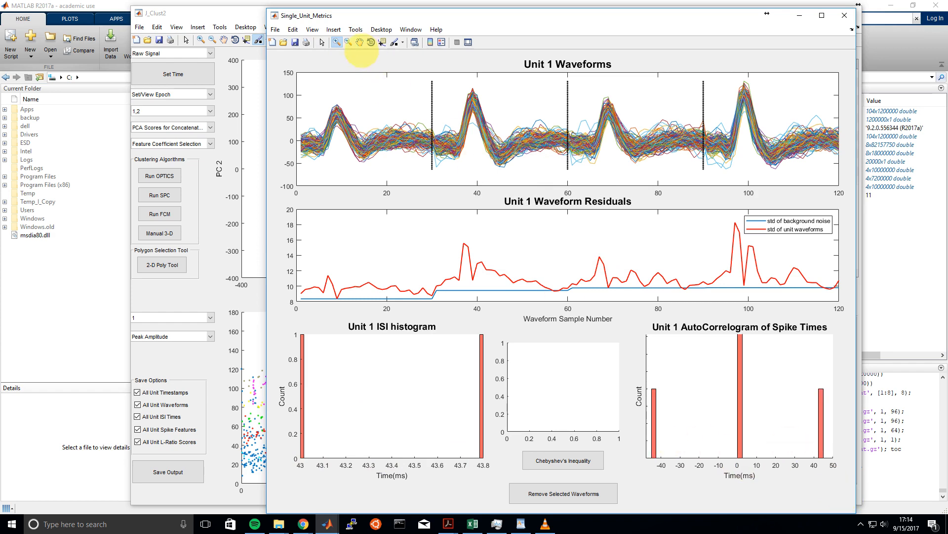
pyautogui.click(361, 44)
pyautogui.moveTo(766, 435); pyautogui.dragTo(751, 414)
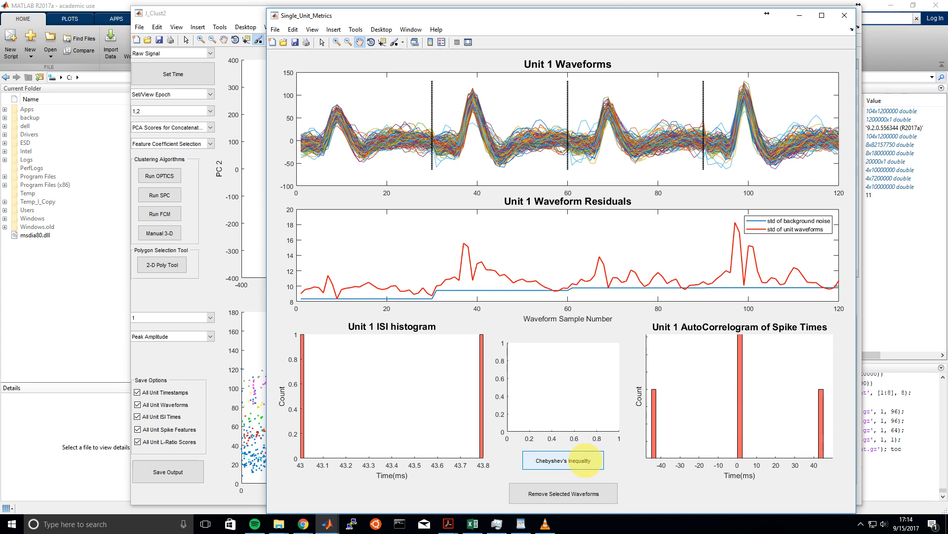
# Check unit 1 for Chebyshev's inequality violations at 4 standard deviations and view the result in the MATLAB Command Window
pyautogui.click(581, 460)
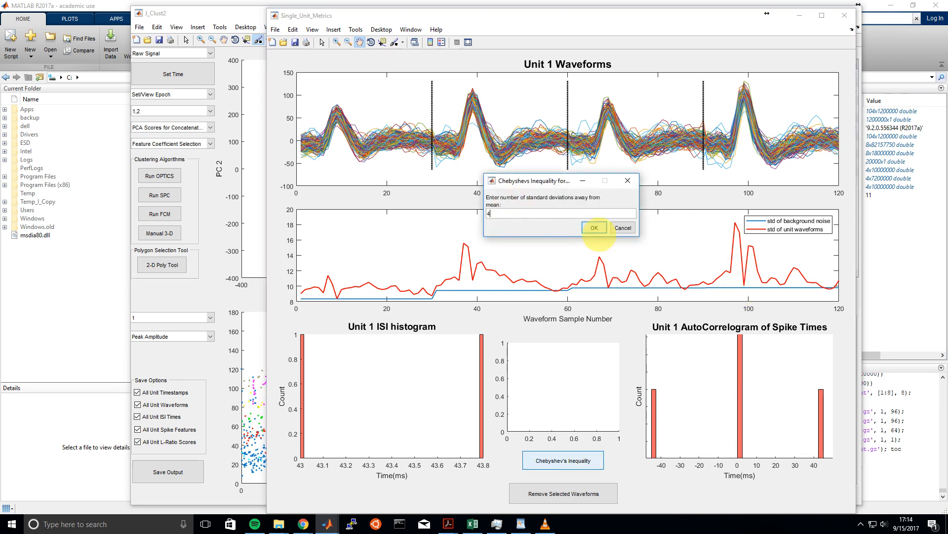
pyautogui.click(595, 227)
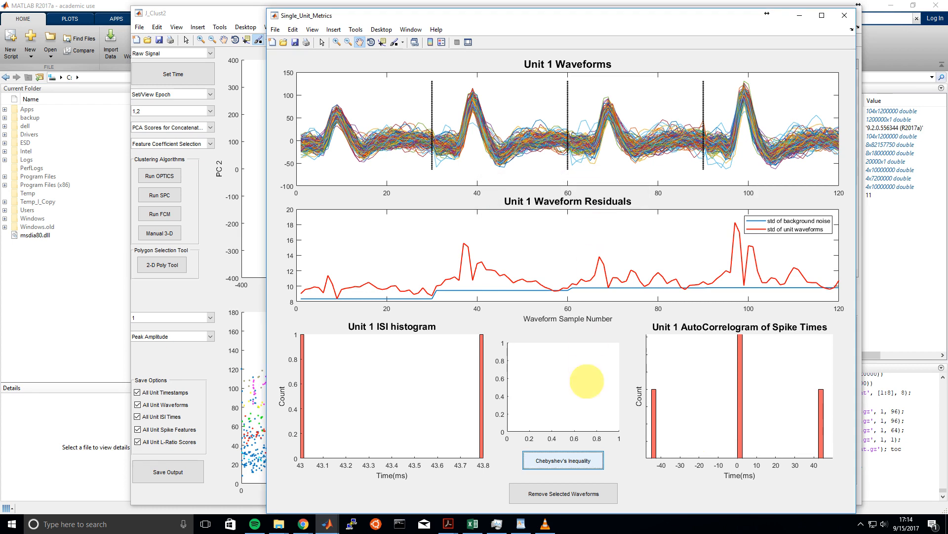
pyautogui.click(798, 16)
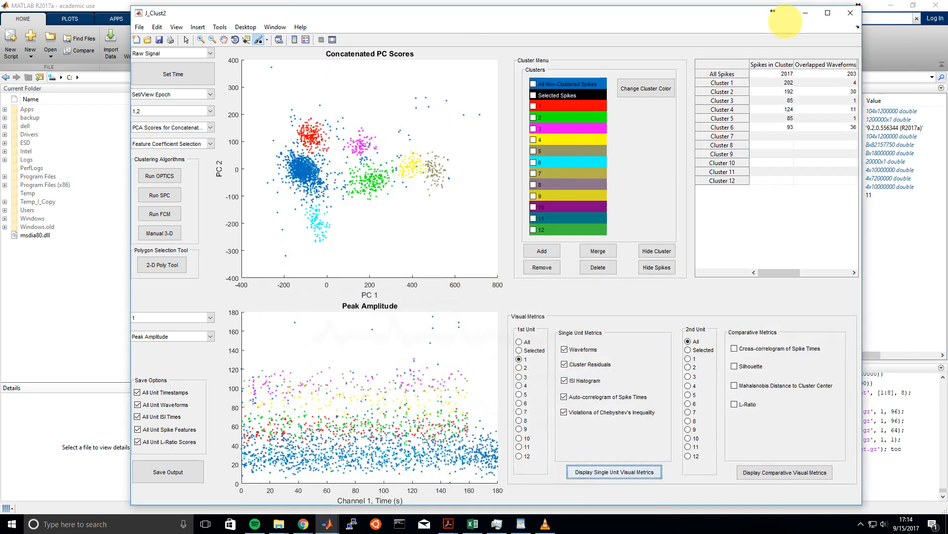
pyautogui.click(804, 12)
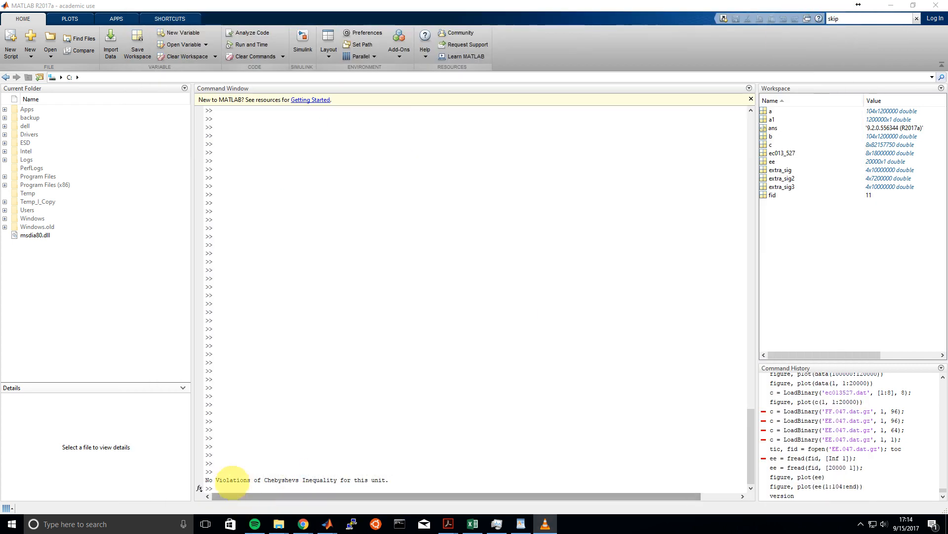
# Restore the J_Clust2 window with the Single_Unit_Metrics window in front of it
pyautogui.moveTo(327, 524)
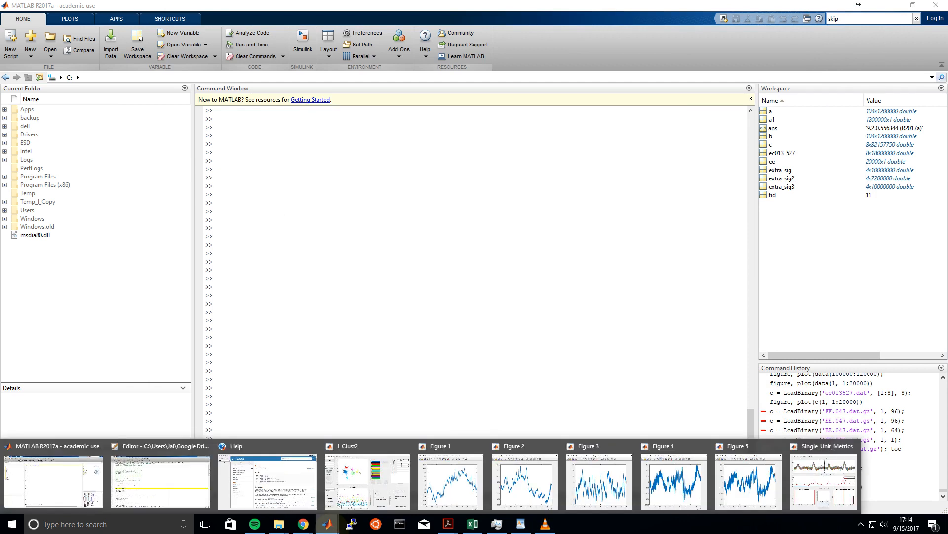
pyautogui.click(835, 489)
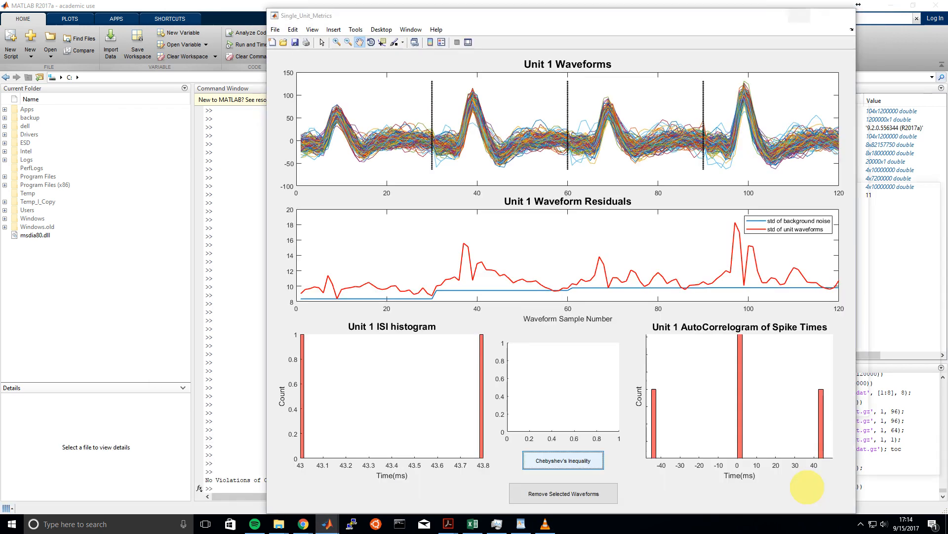
pyautogui.moveTo(327, 524)
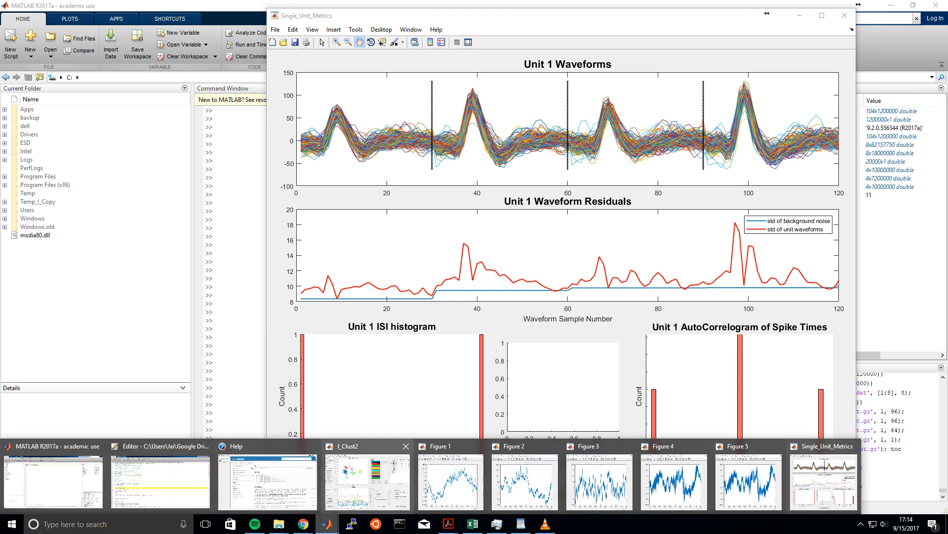
pyautogui.click(367, 482)
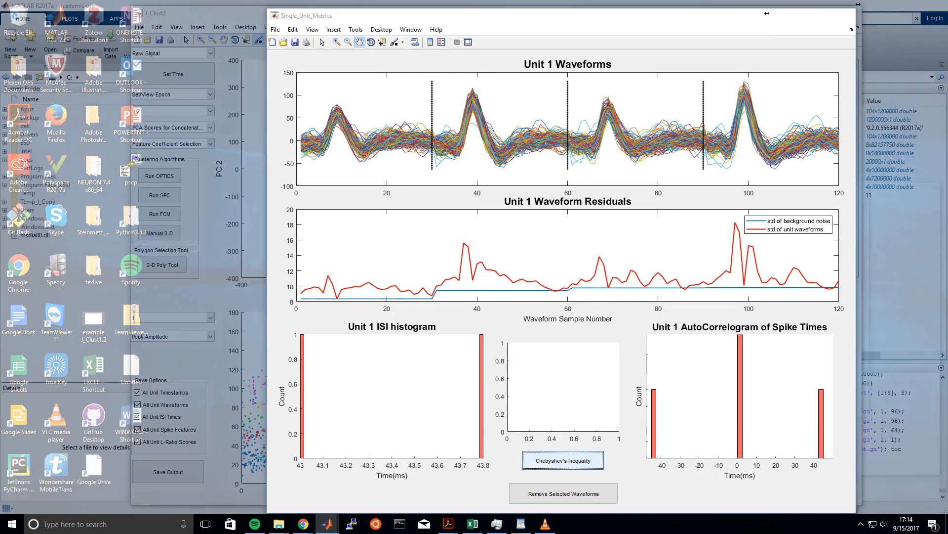
pyautogui.click(834, 482)
# Brush stray traces near samples 40 and 65 in the Unit 1 Waveforms plot and submit them for removal
pyautogui.click(395, 42)
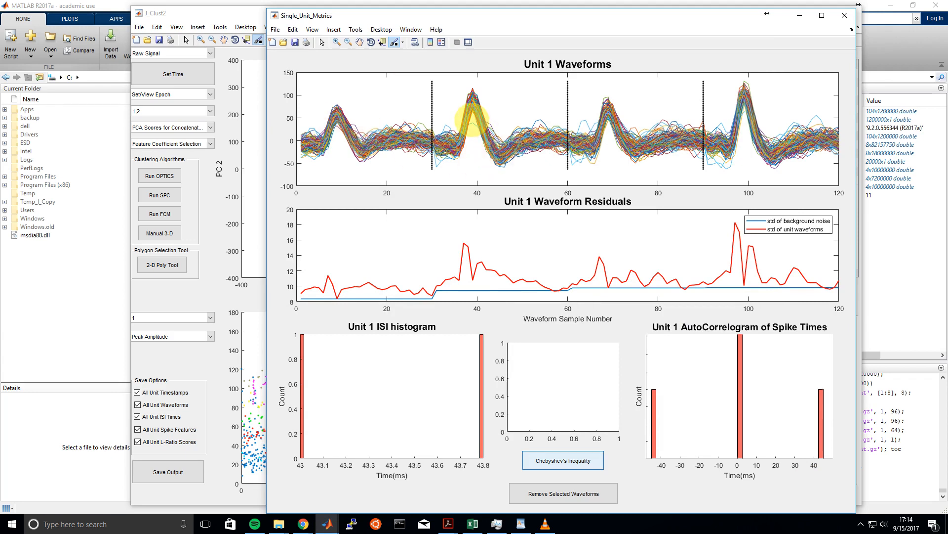
pyautogui.moveTo(471, 121); pyautogui.dragTo(474, 138)
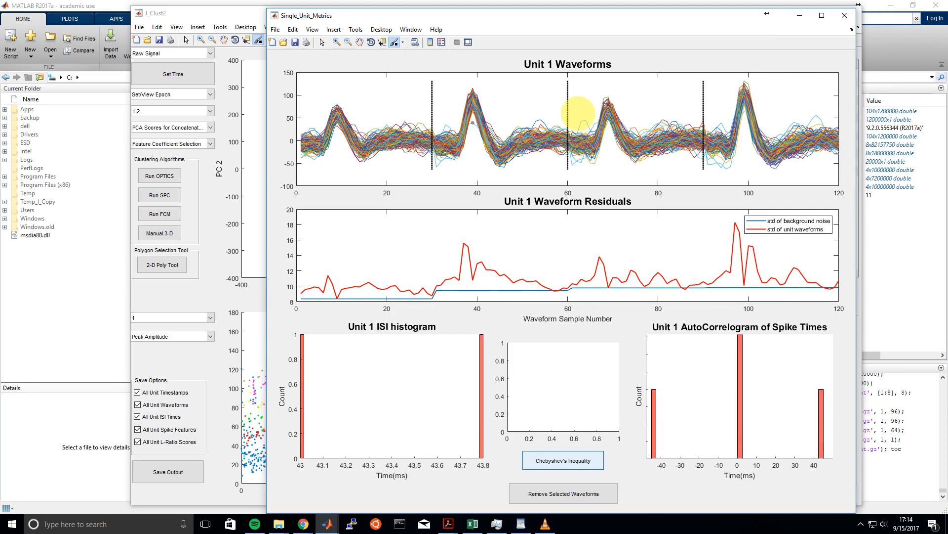
pyautogui.moveTo(579, 114); pyautogui.dragTo(595, 128)
pyautogui.moveTo(595, 127); pyautogui.dragTo(596, 127)
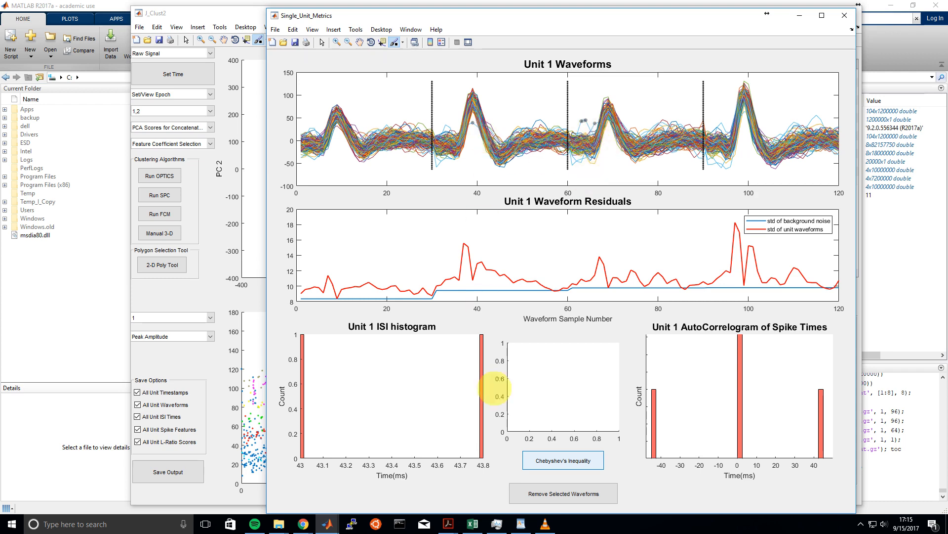
pyautogui.click(573, 493)
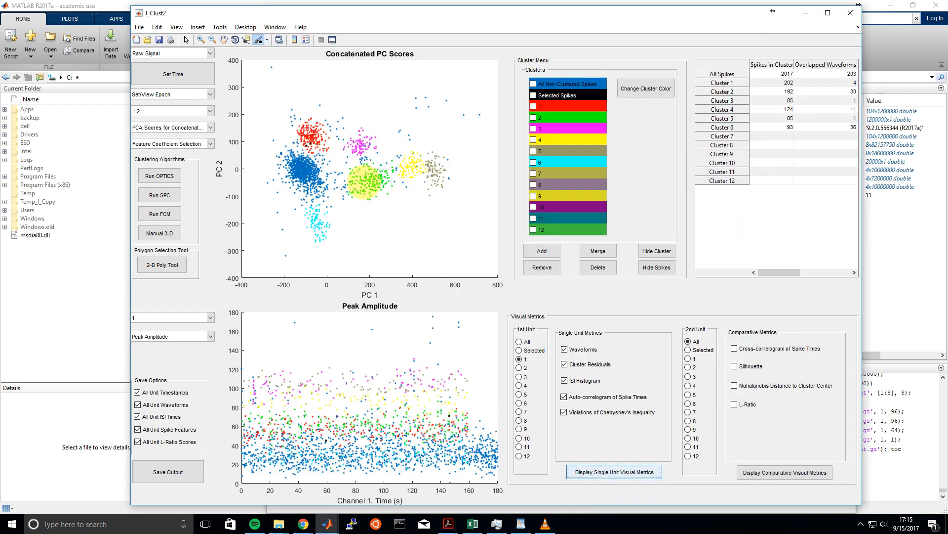
# Remove the selected spikes from cluster 1 and deselect the cluster
pyautogui.click(534, 106)
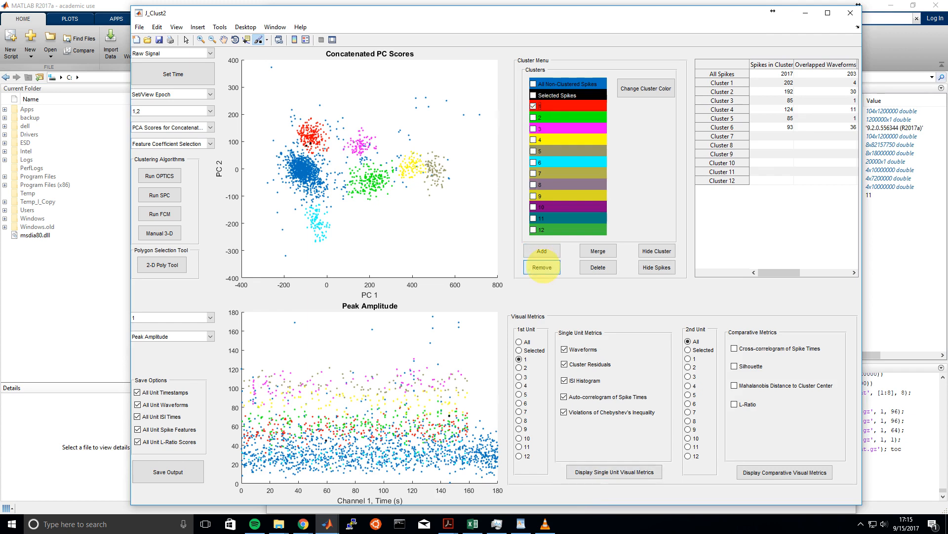
pyautogui.click(542, 266)
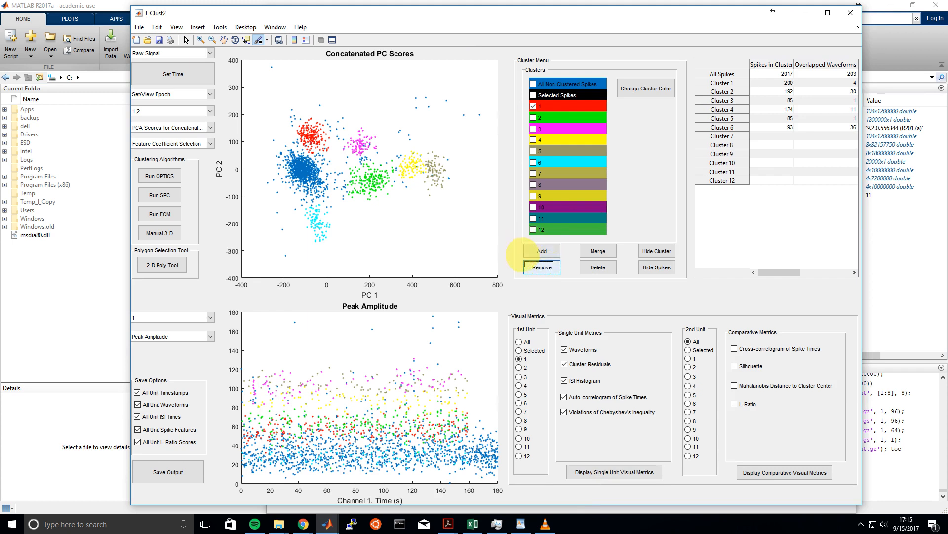
pyautogui.click(533, 106)
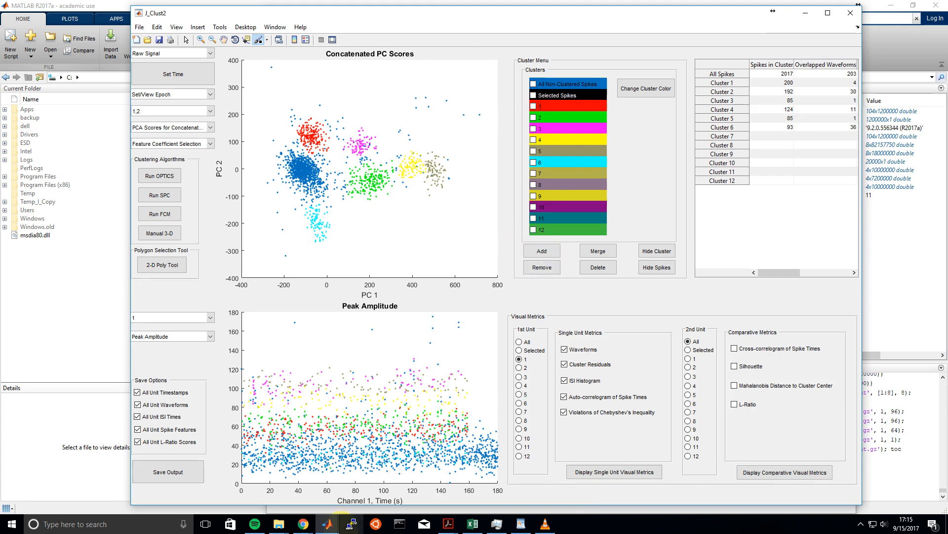
# Close the unit 1 metrics window and display the single-unit metrics for unit 6
pyautogui.click(327, 524)
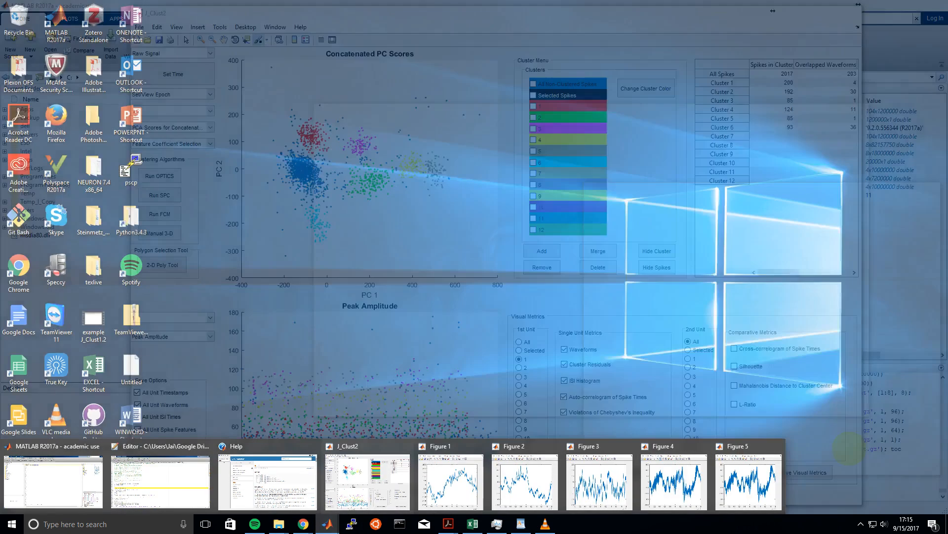
pyautogui.click(851, 446)
pyautogui.click(600, 300)
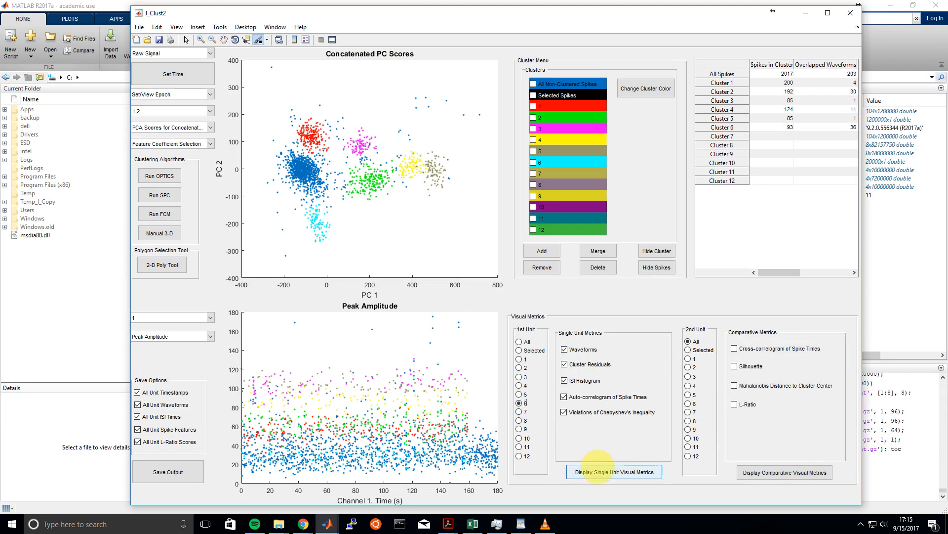
pyautogui.click(597, 470)
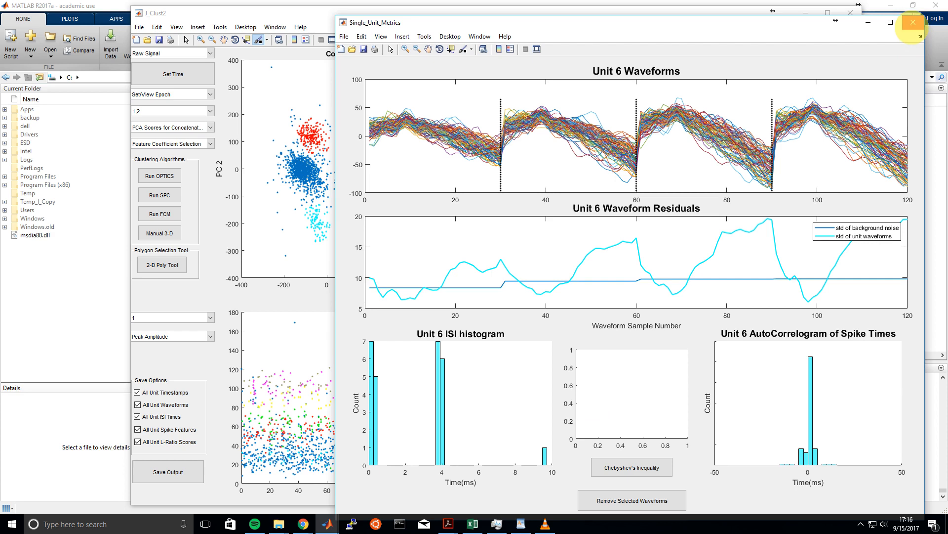
# Close the unit 6 metrics window and delete cluster 6
pyautogui.click(913, 22)
pyautogui.click(533, 162)
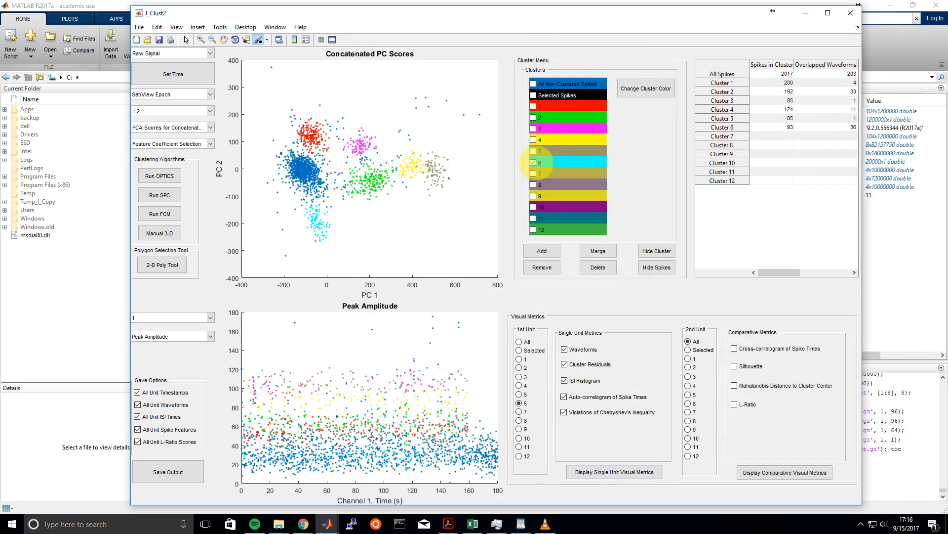
pyautogui.click(598, 268)
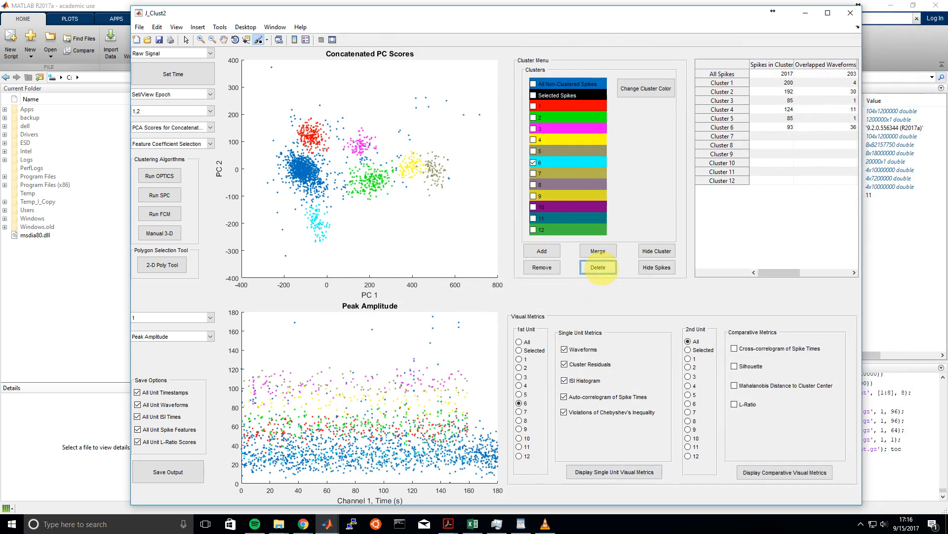
pyautogui.click(562, 165)
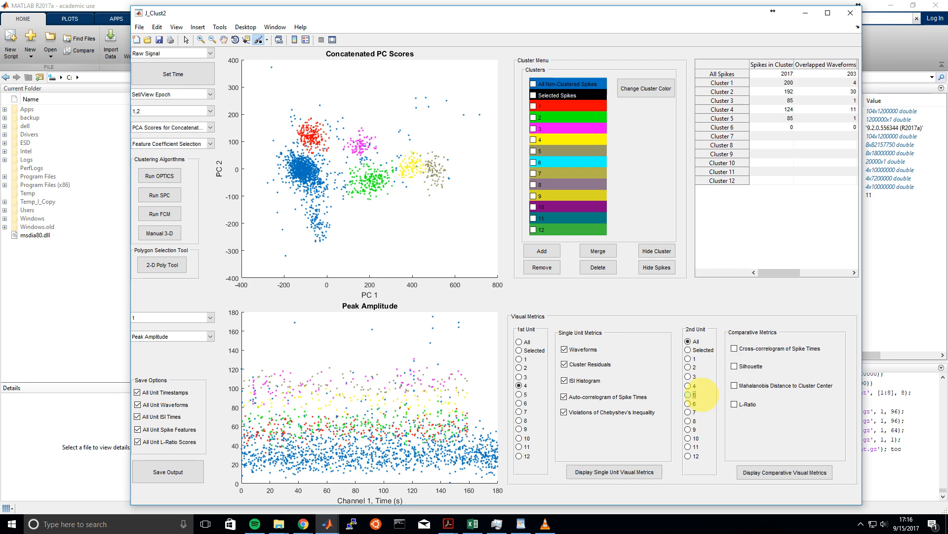
# Enable the cross-correlogram, silhouette, Mahalanobis distance and L-Ratio metrics and display the comparison of unit 4 with unit 5
pyautogui.click(765, 351)
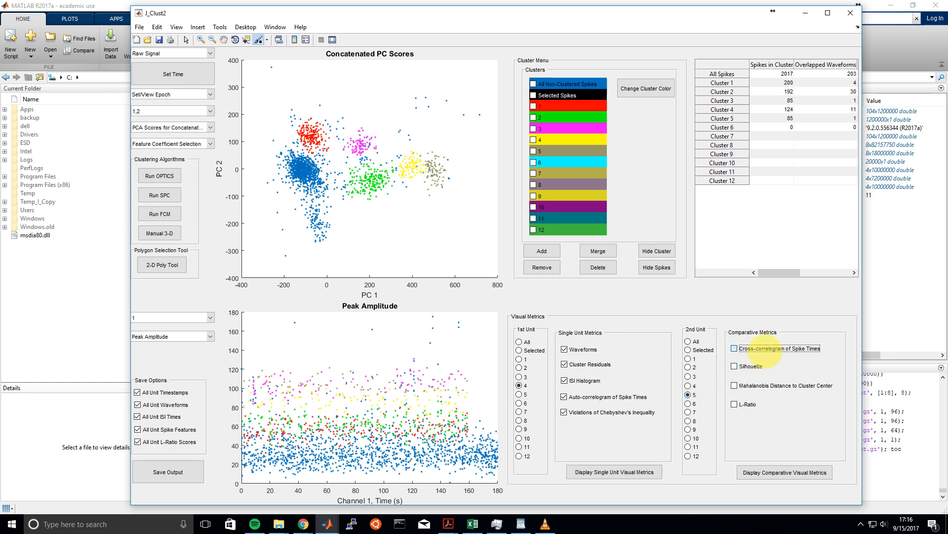
pyautogui.click(751, 365)
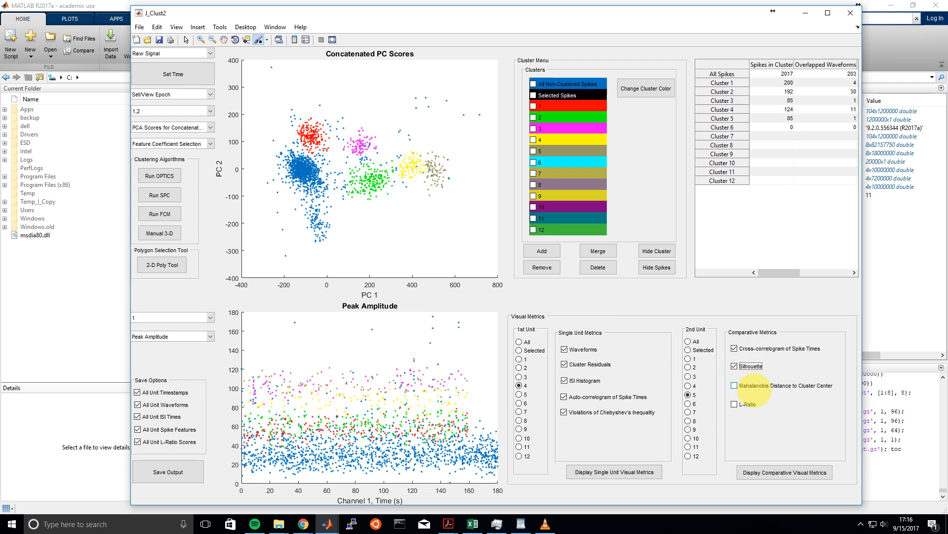
pyautogui.click(755, 385)
pyautogui.click(745, 404)
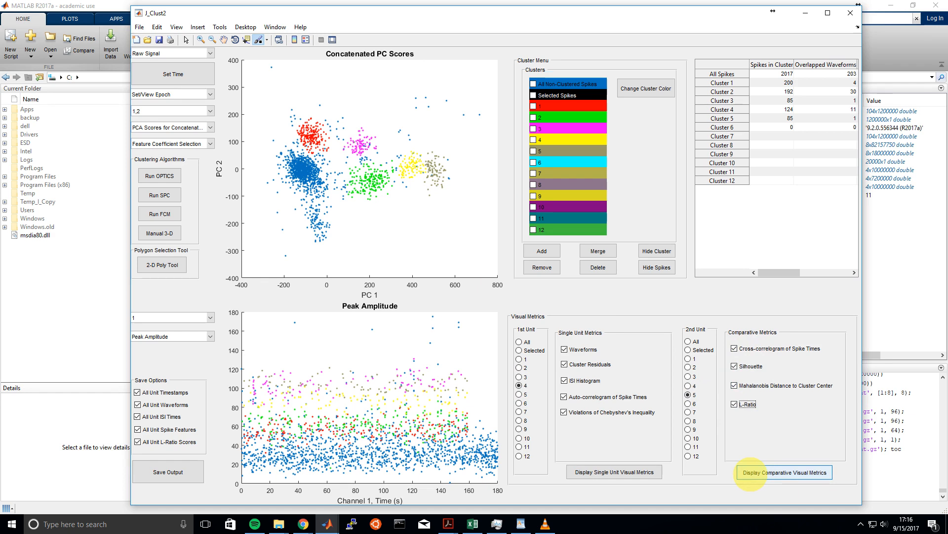
pyautogui.click(750, 473)
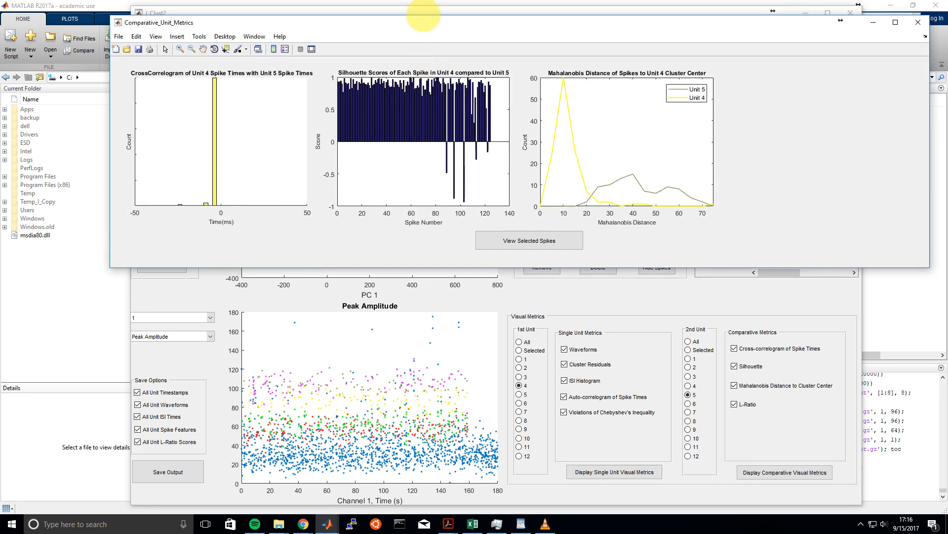
# Brush the negative bars in unit 4's silhouette plot and show those selected spikes in the main cluster plots
pyautogui.moveTo(403, 23); pyautogui.dragTo(413, 56)
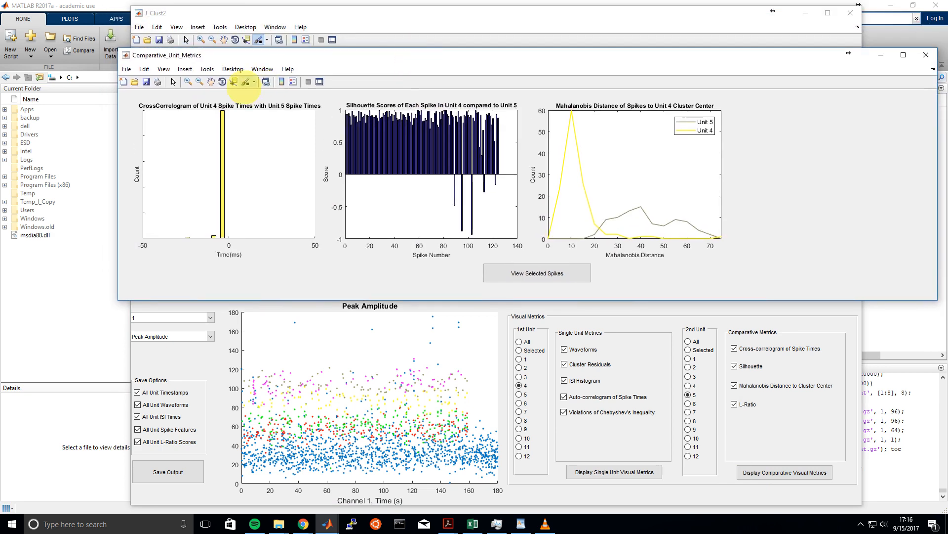
pyautogui.click(245, 83)
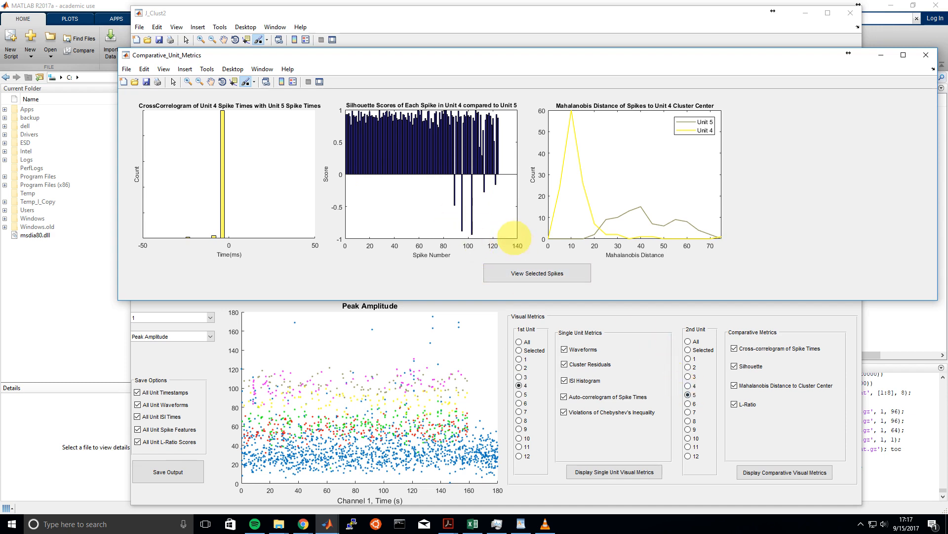
pyautogui.moveTo(508, 235); pyautogui.dragTo(438, 184)
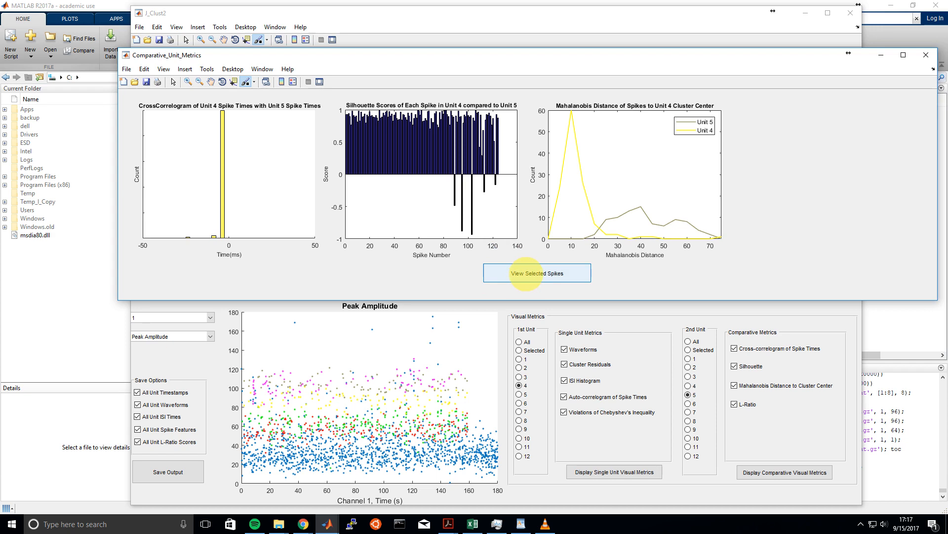
pyautogui.click(526, 273)
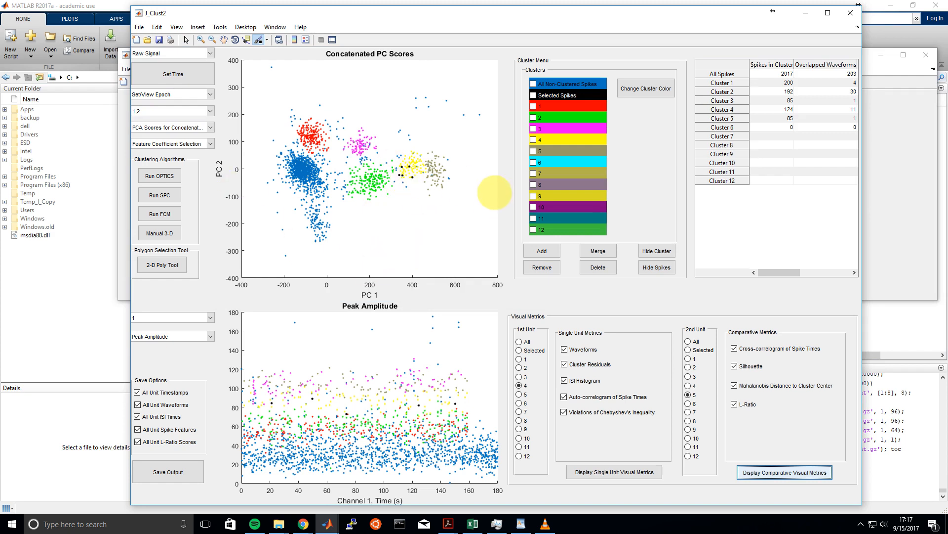
# Add the selected spikes to cluster 5 and close the comparative metrics window
pyautogui.click(533, 150)
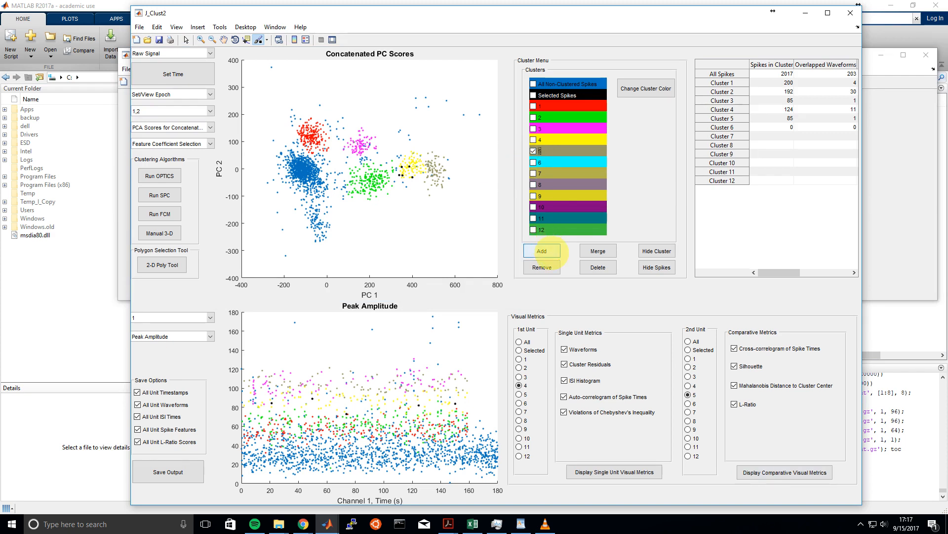
pyautogui.click(549, 252)
pyautogui.click(327, 524)
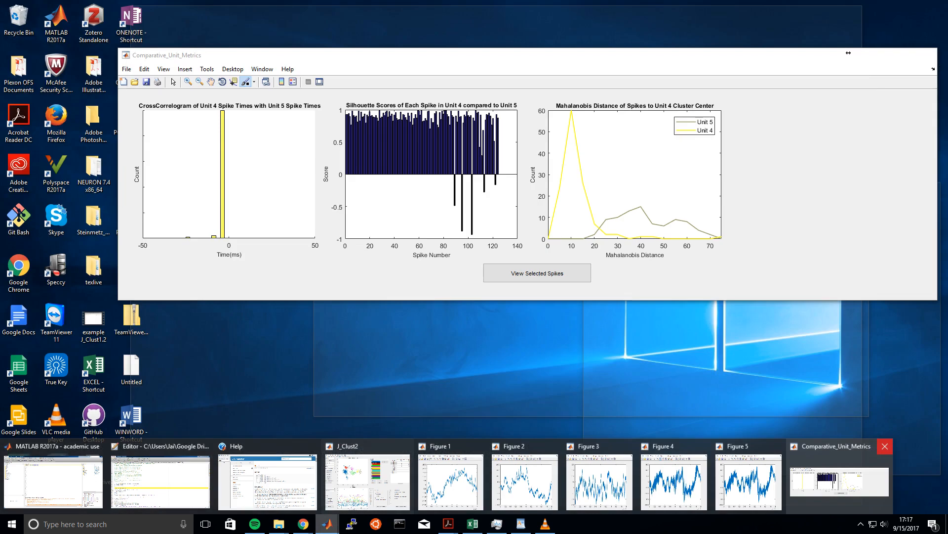
pyautogui.click(885, 446)
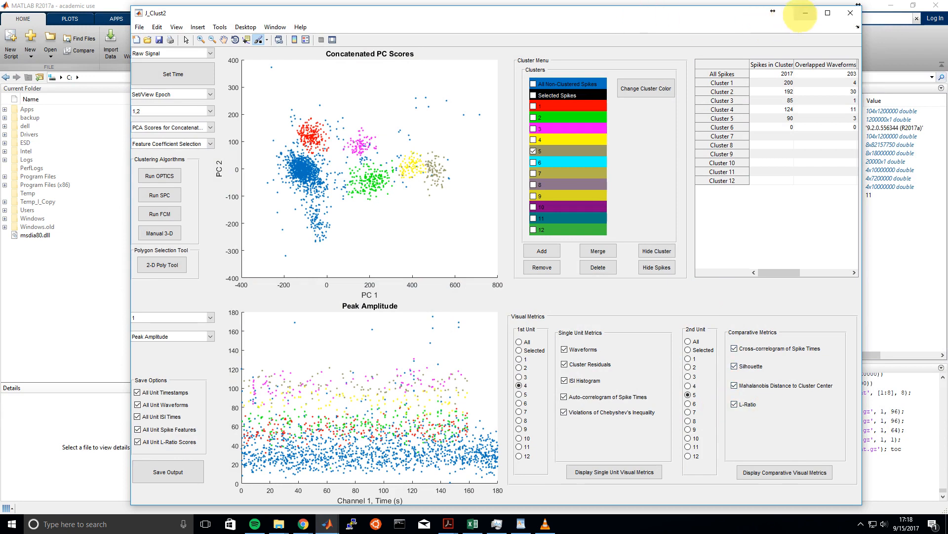
# Check the MATLAB Command Window for output about the L-Ratio calculation and return to J_Clust2
pyautogui.click(805, 14)
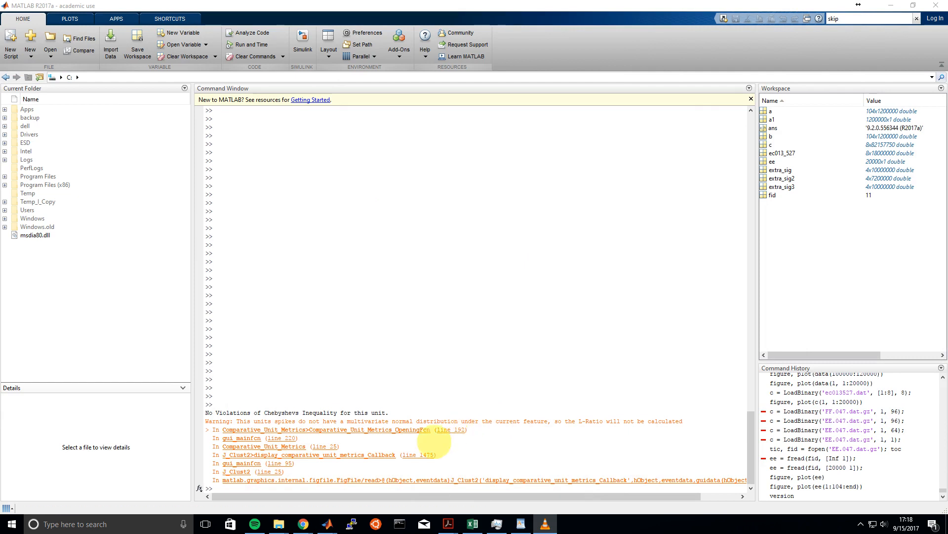
pyautogui.moveTo(327, 523)
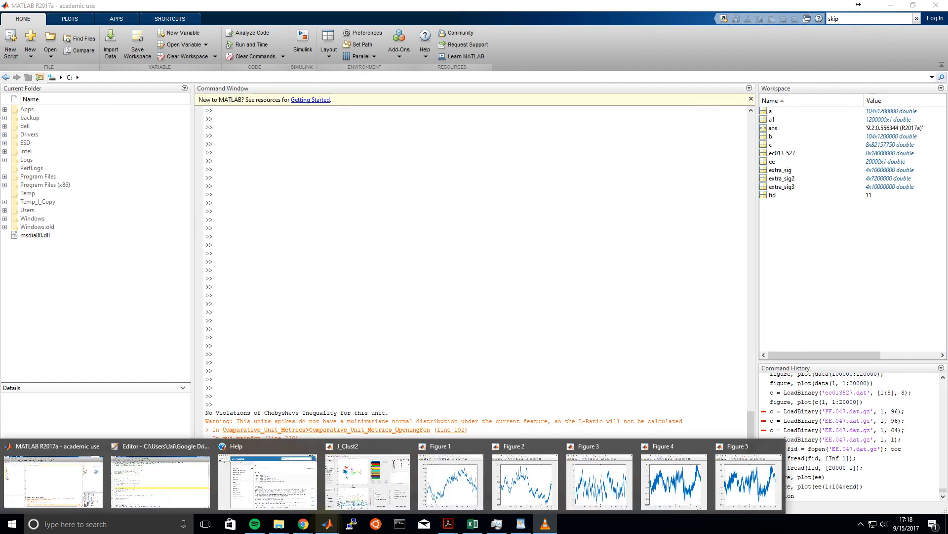
pyautogui.click(367, 482)
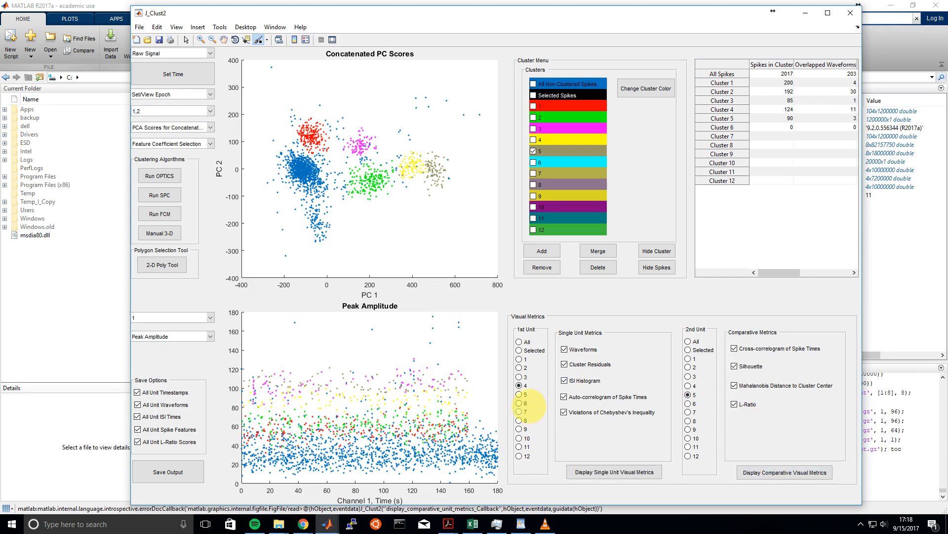
# Compare unit 5 with unit 4 and view the spikes brushed at Mahalanobis distances of about 20 to 30
pyautogui.click(519, 394)
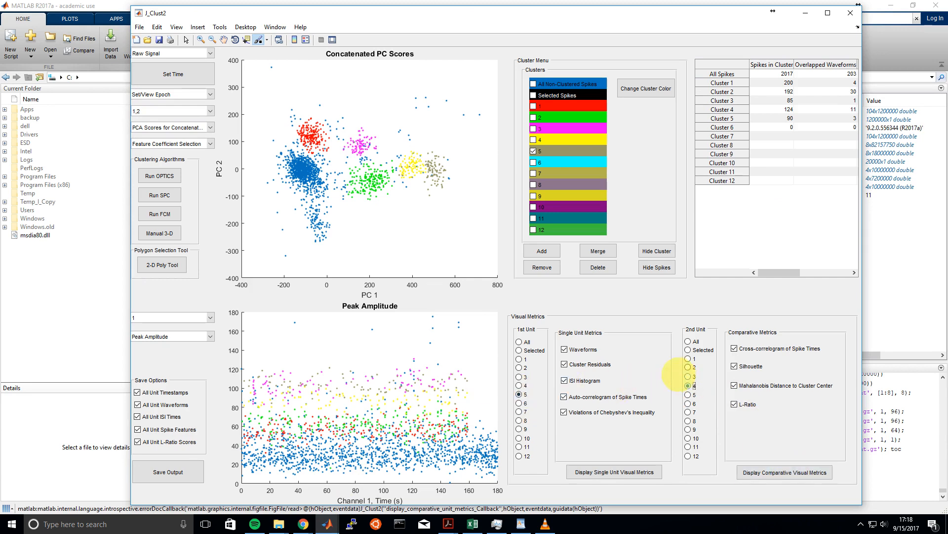
pyautogui.click(816, 472)
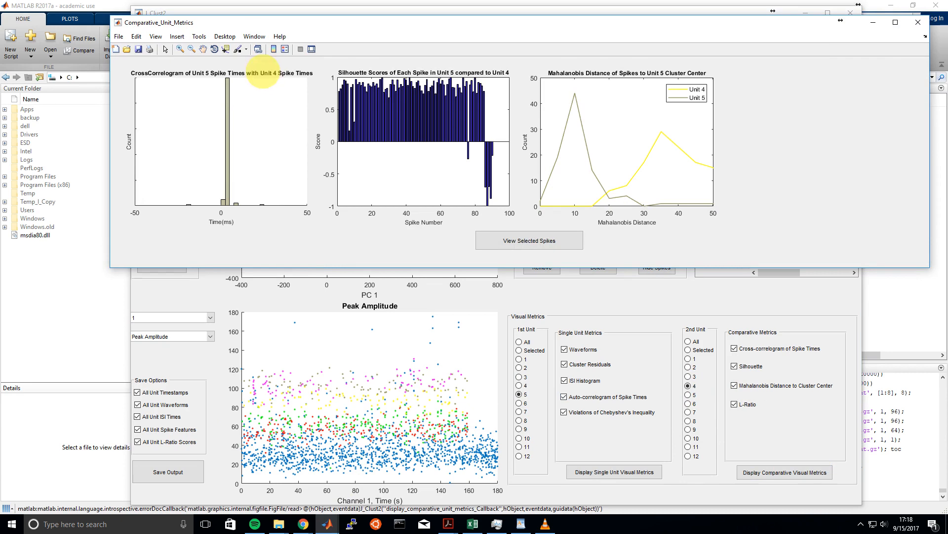
pyautogui.click(238, 48)
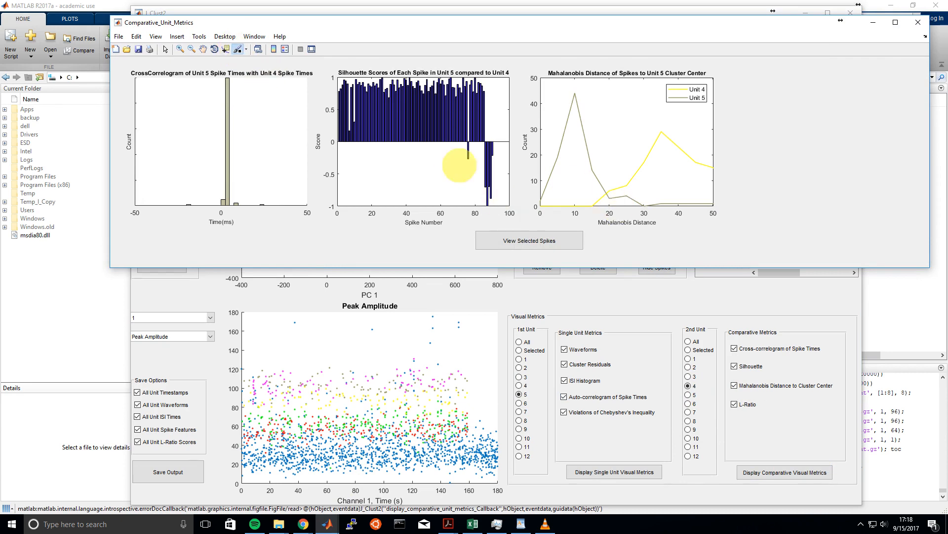
pyautogui.moveTo(603, 184)
pyautogui.mouseDown()
pyautogui.moveTo(620, 210)
pyautogui.moveTo(647, 214)
pyautogui.mouseUp()
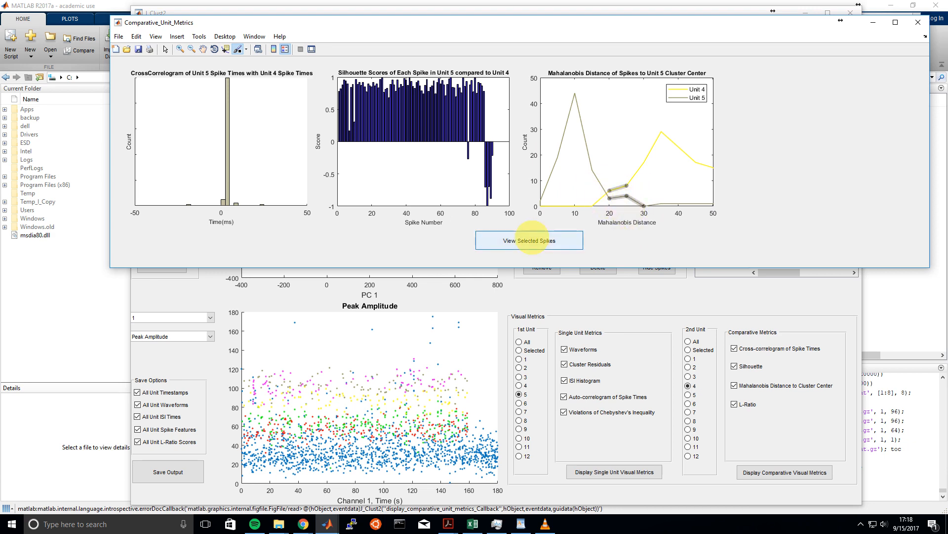
pyautogui.click(530, 238)
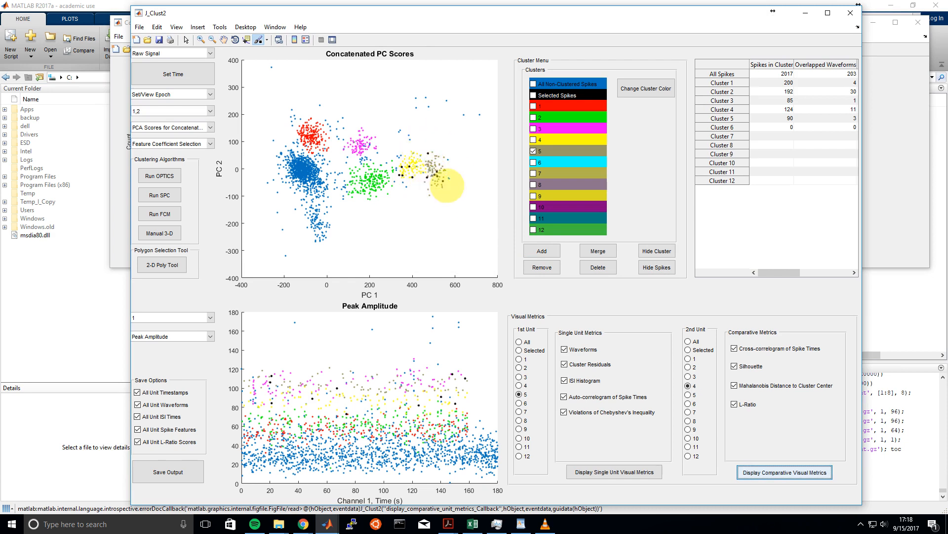
pyautogui.click(918, 29)
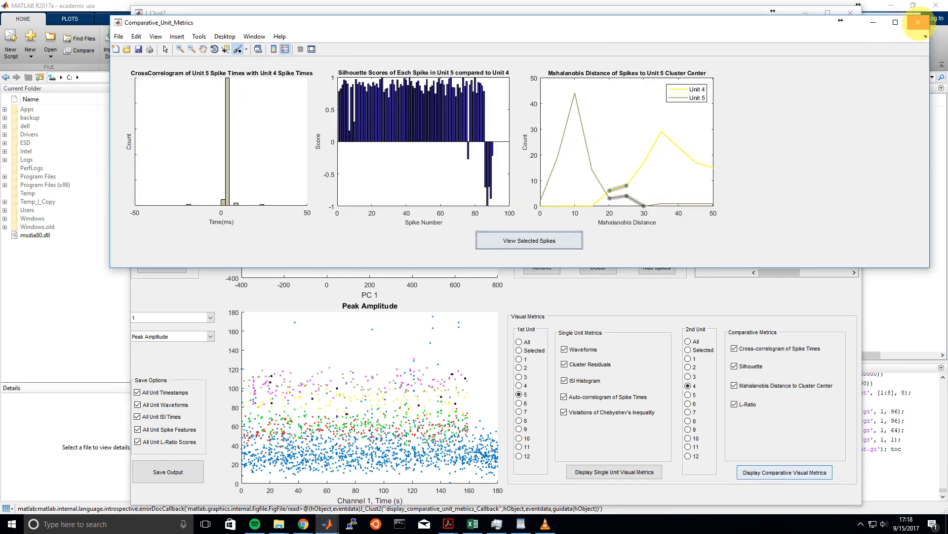
pyautogui.click(918, 22)
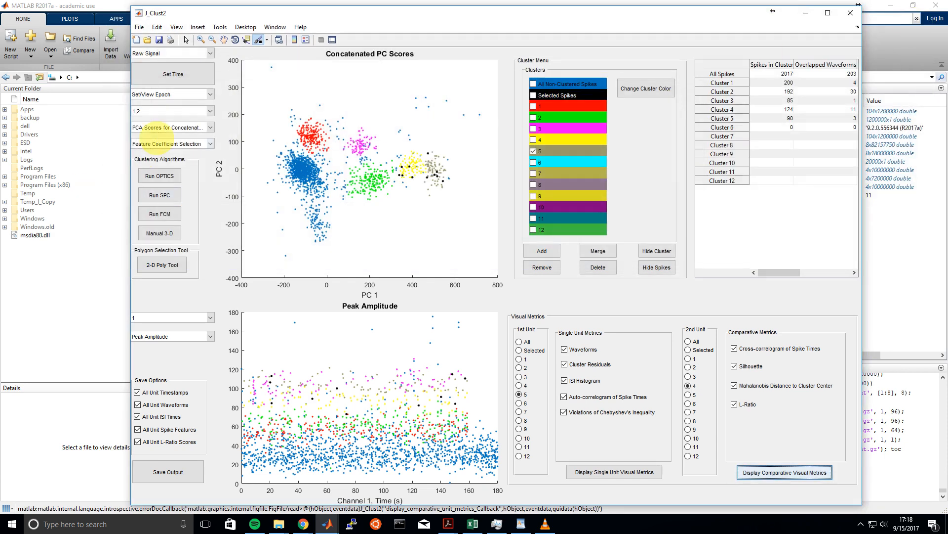
# Redraw the PC score plot with components 1,2 and the channel plot with Peak Amplitude to clear the selected-spike markers
pyautogui.click(191, 111)
pyautogui.click(158, 171)
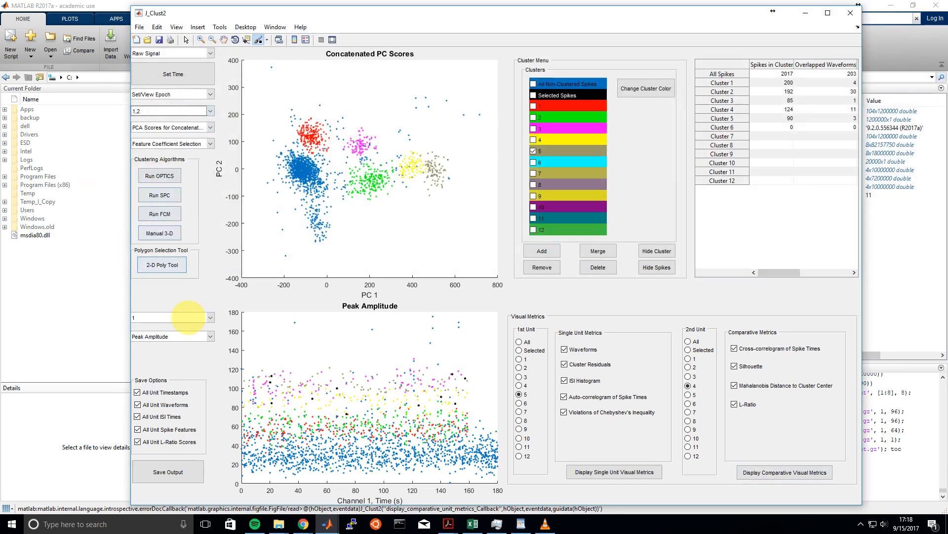
pyautogui.click(191, 336)
pyautogui.click(182, 362)
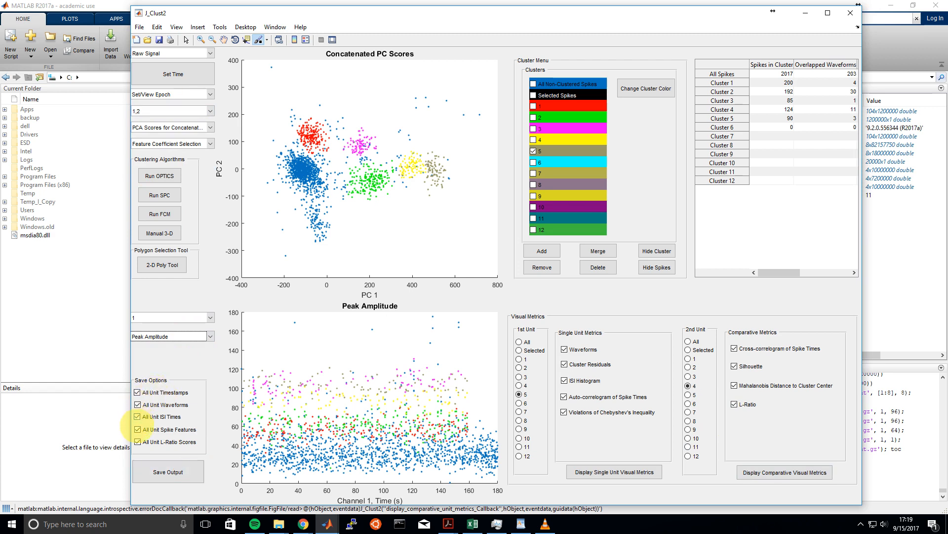
# Set the saved spike features to Peak Amplitudes, Power, PC Scores, Concatenated PC Scores and Width of Waveform
pyautogui.click(138, 429)
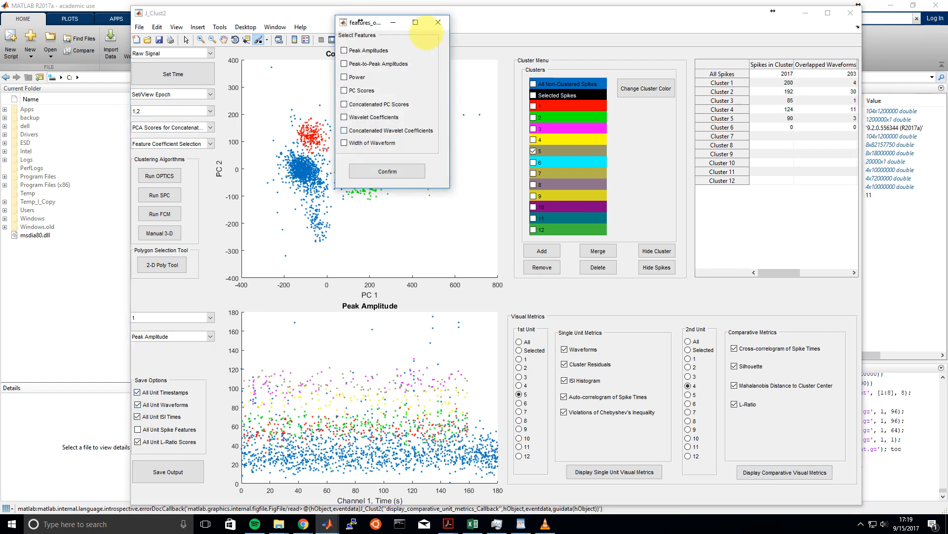
pyautogui.click(438, 23)
pyautogui.click(177, 428)
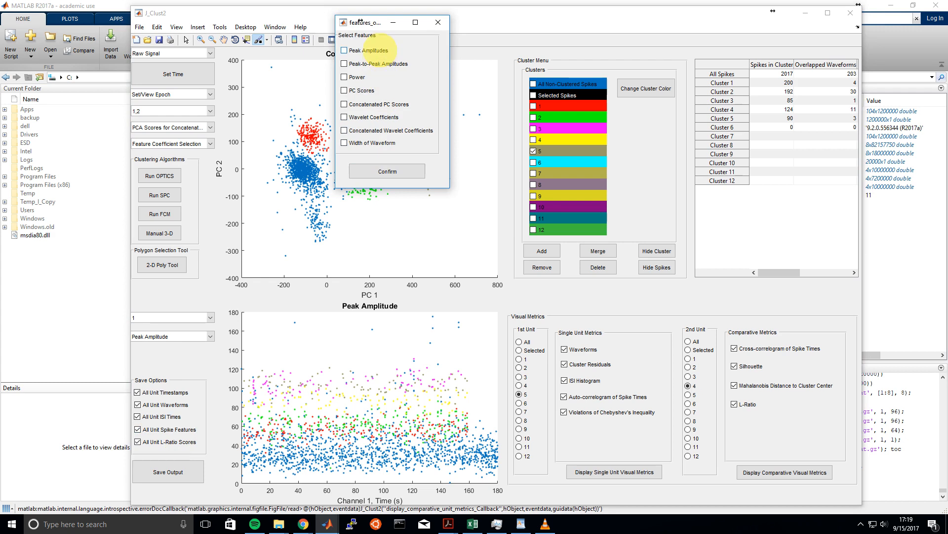
pyautogui.click(375, 50)
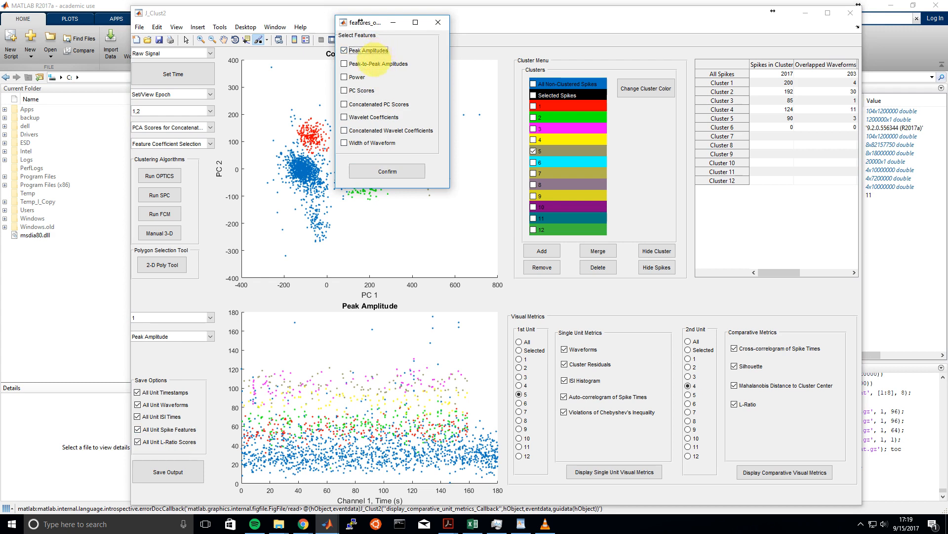
pyautogui.click(357, 77)
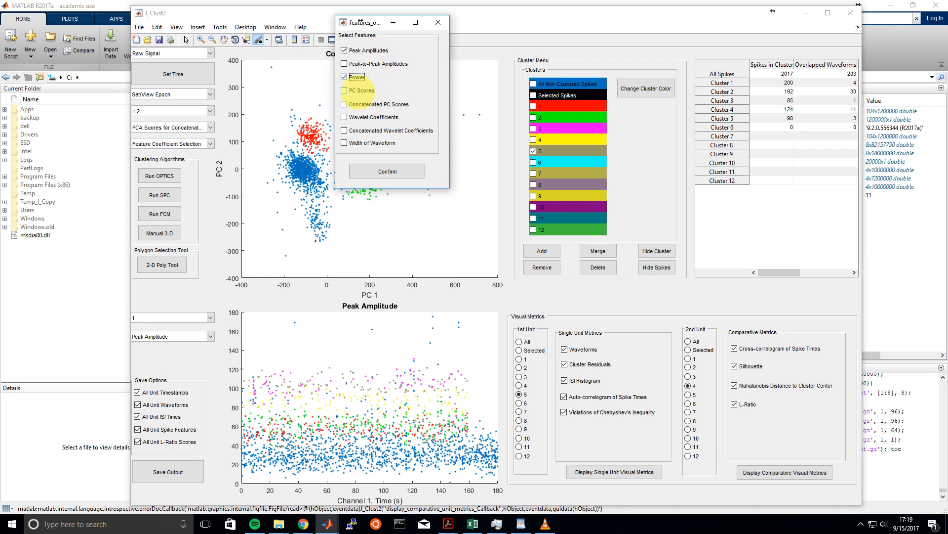
pyautogui.click(360, 89)
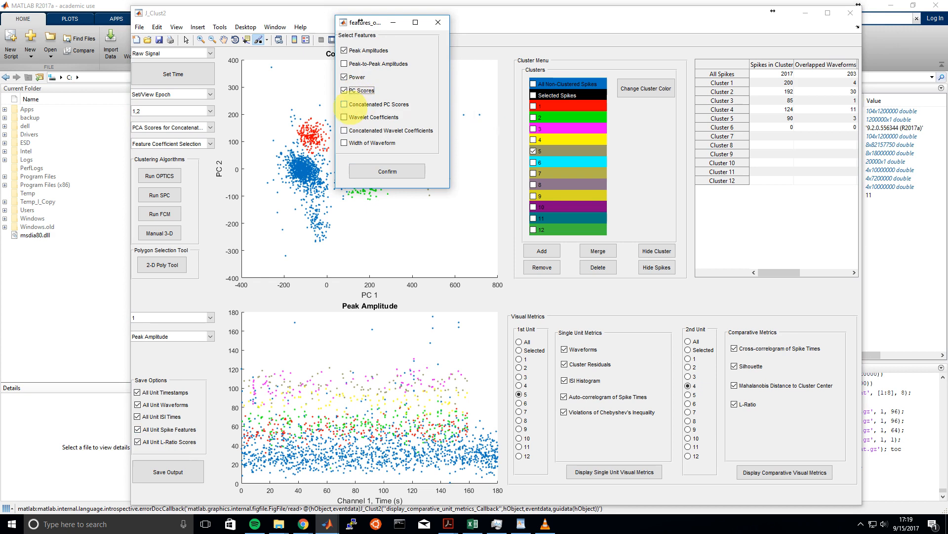
pyautogui.click(345, 103)
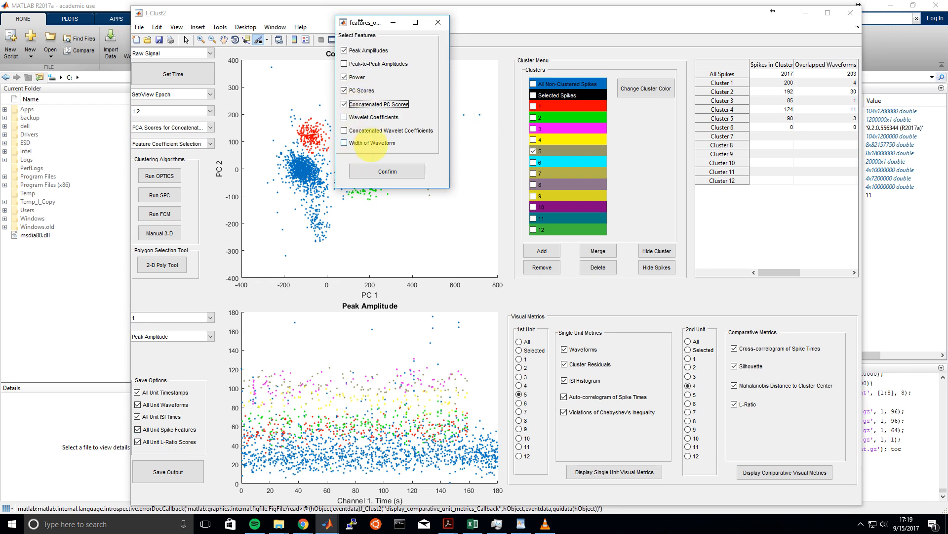
pyautogui.click(372, 144)
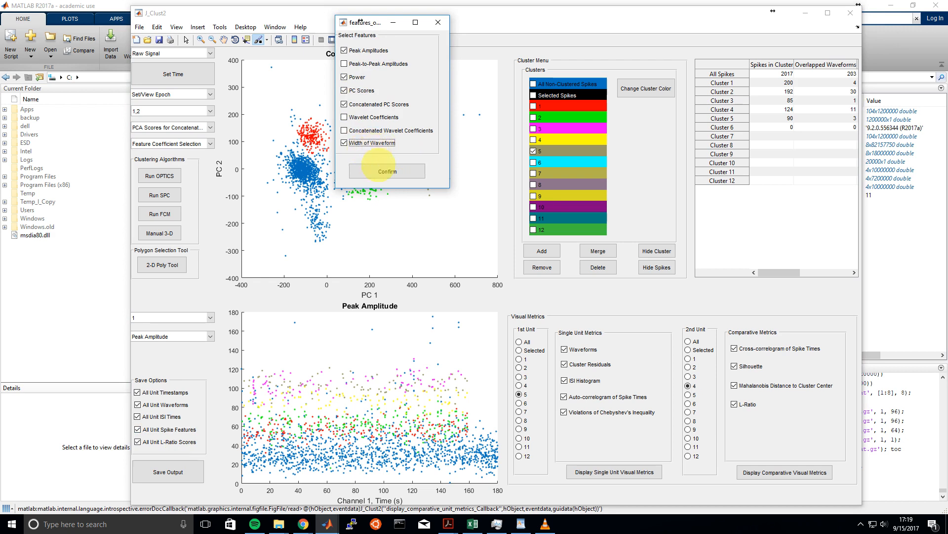
pyautogui.click(382, 170)
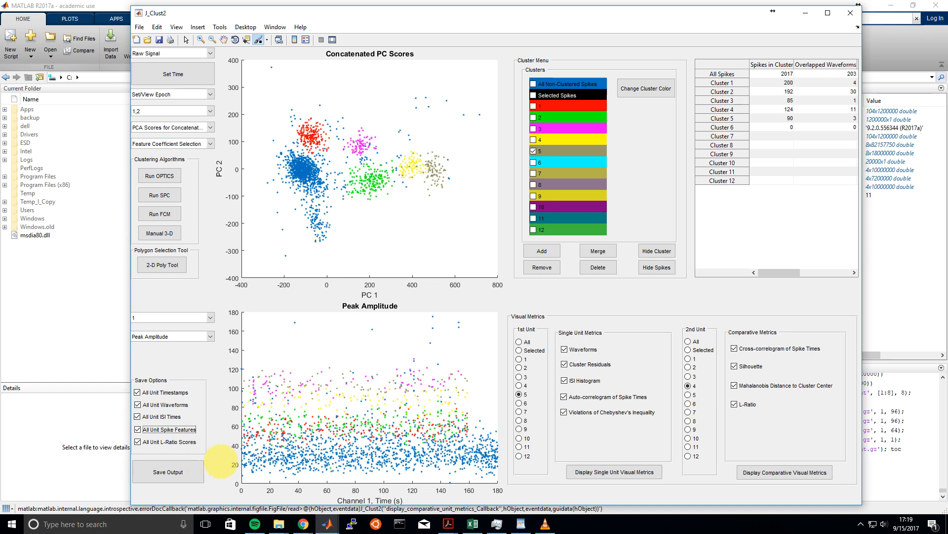
# Save the clustering output structure as the variable run_rat1
pyautogui.click(191, 471)
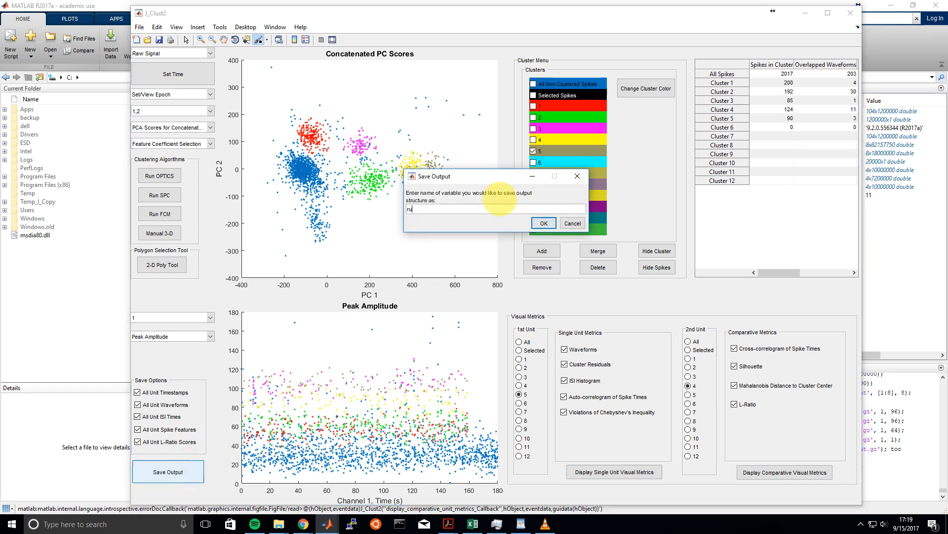
pyautogui.write('run_rat')
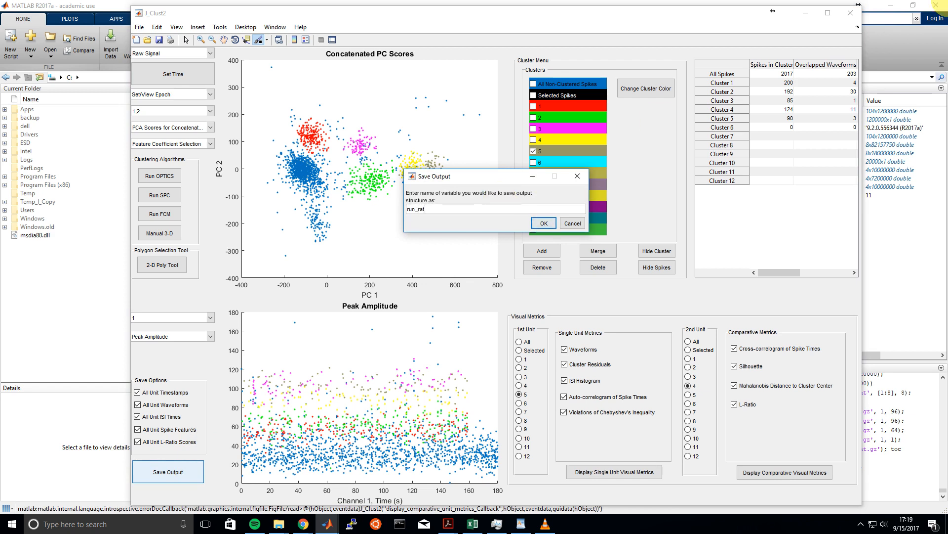
pyautogui.write('1')
pyautogui.click(543, 223)
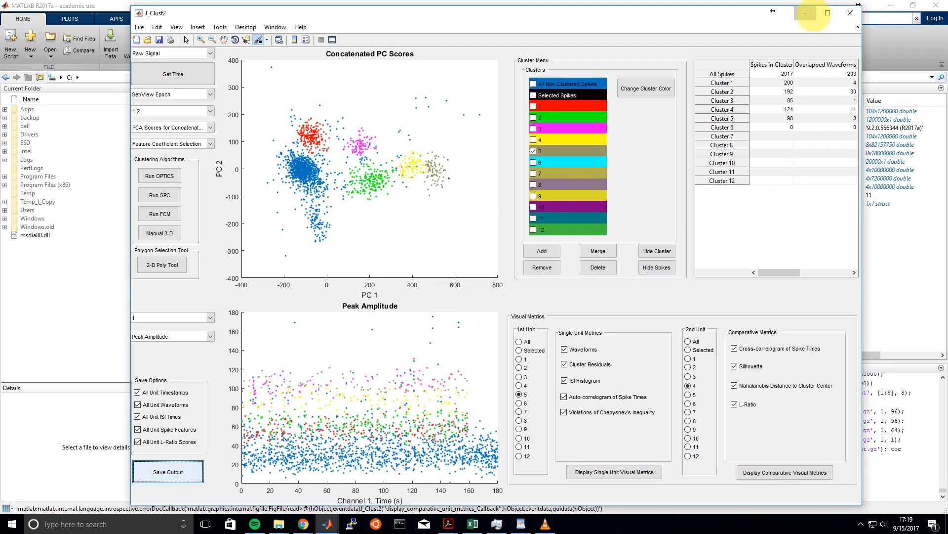
# Examine the unit1 fields of the saved run_rat1 structure in the MATLAB workspace and return to J_Clust2
pyautogui.click(806, 13)
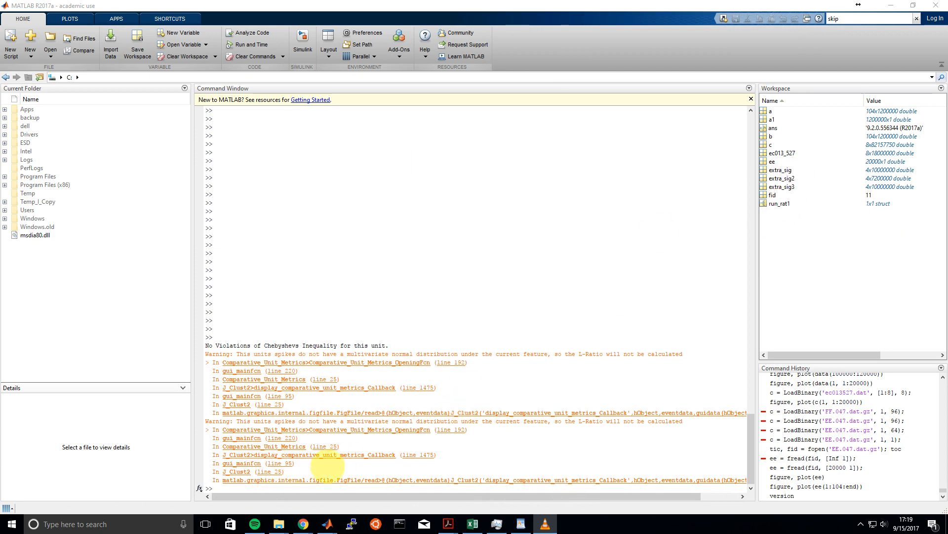
pyautogui.click(781, 205)
pyautogui.doubleClick(781, 203)
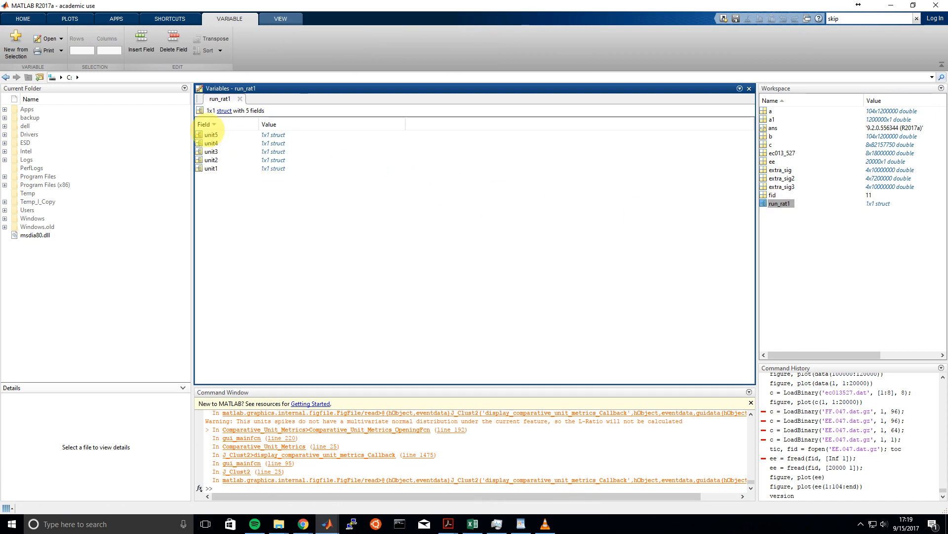
pyautogui.click(212, 132)
pyautogui.doubleClick(212, 134)
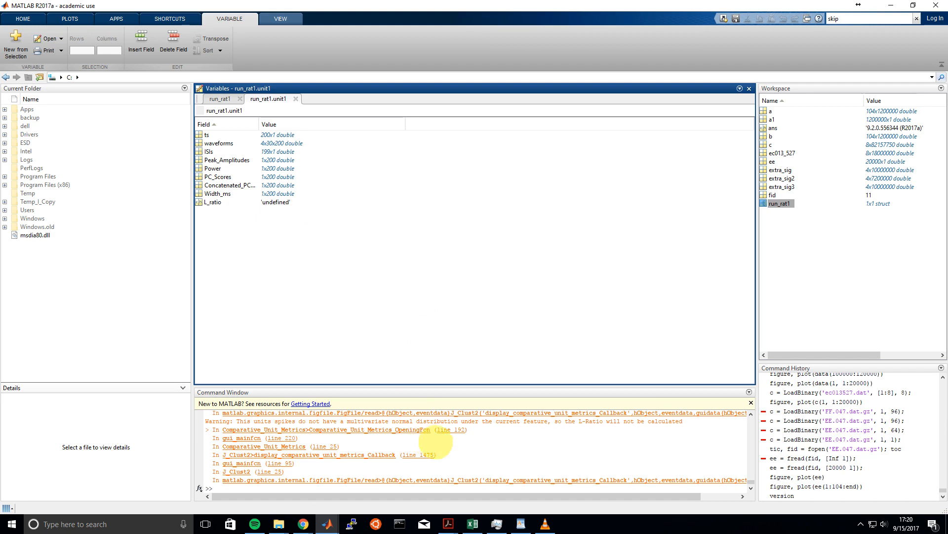
pyautogui.click(327, 524)
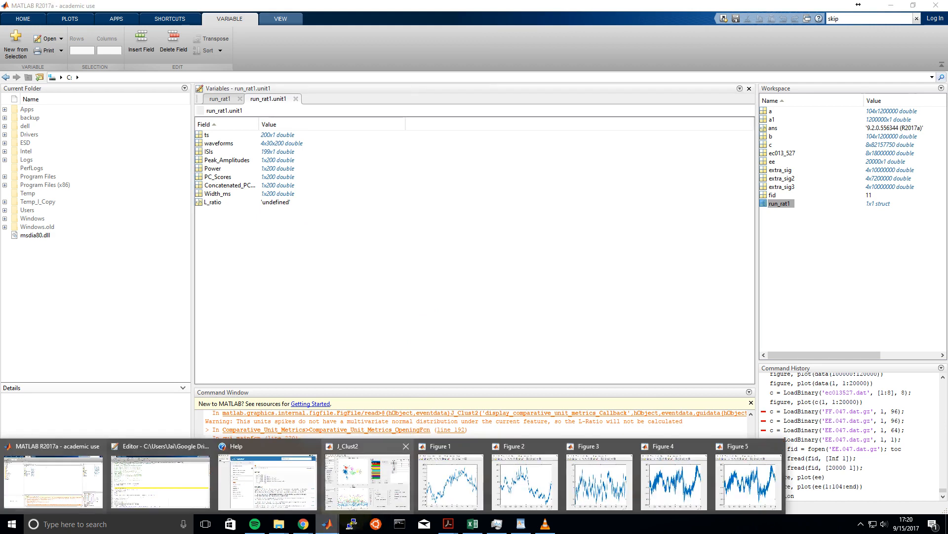
pyautogui.click(367, 478)
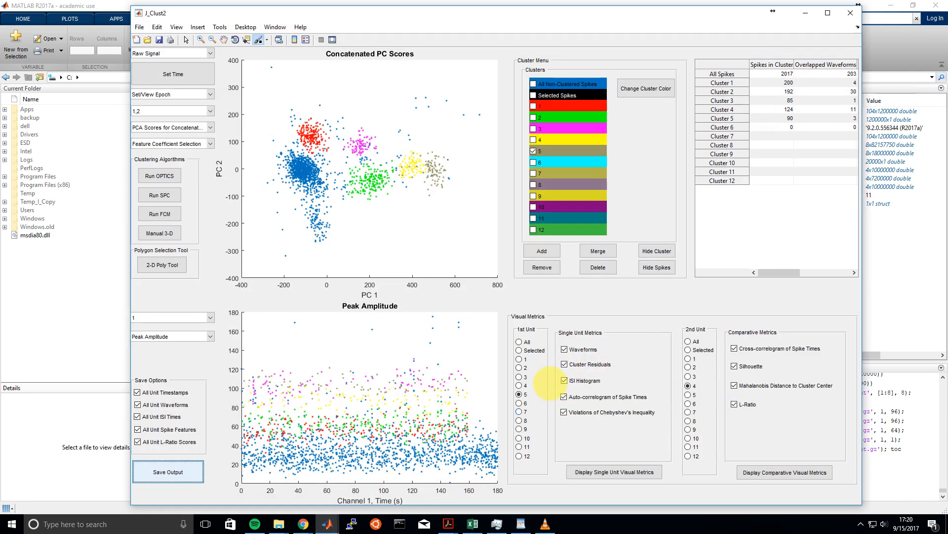